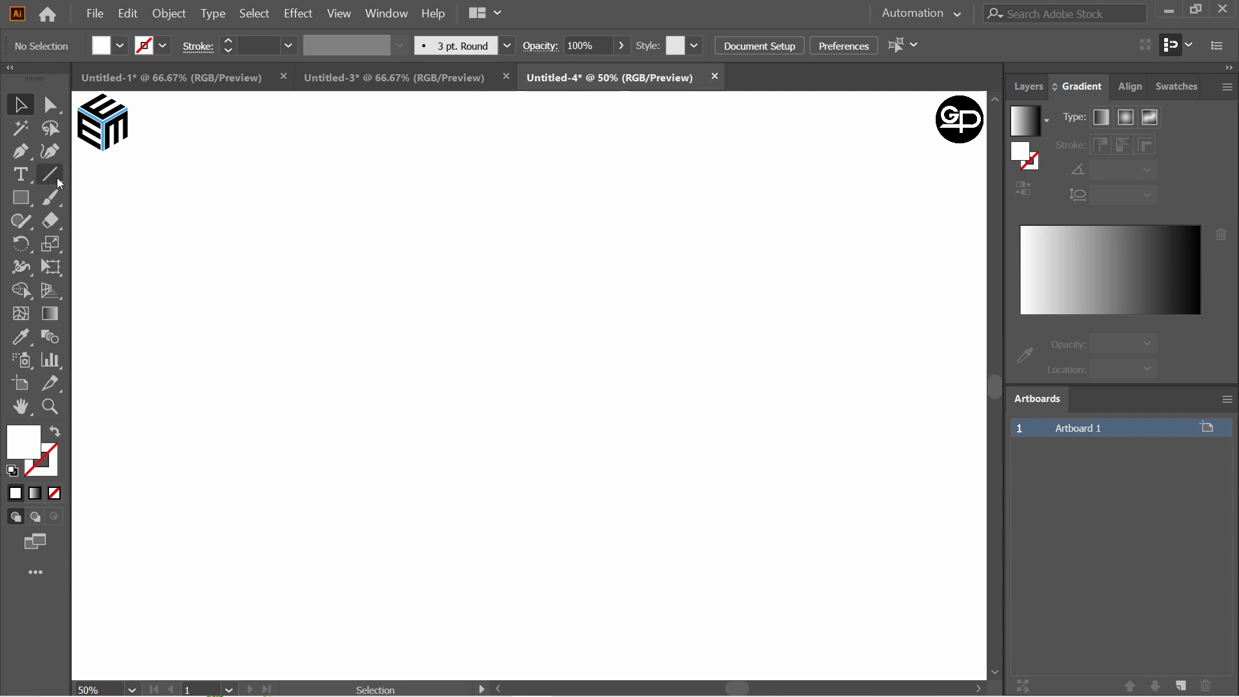
Draw a long vertical line on the artboard with the Line Segment tool and give it a black stroke.
{"action": "left_click_drag", "start_coordinate": [50, 174], "coordinate": [125, 176]}
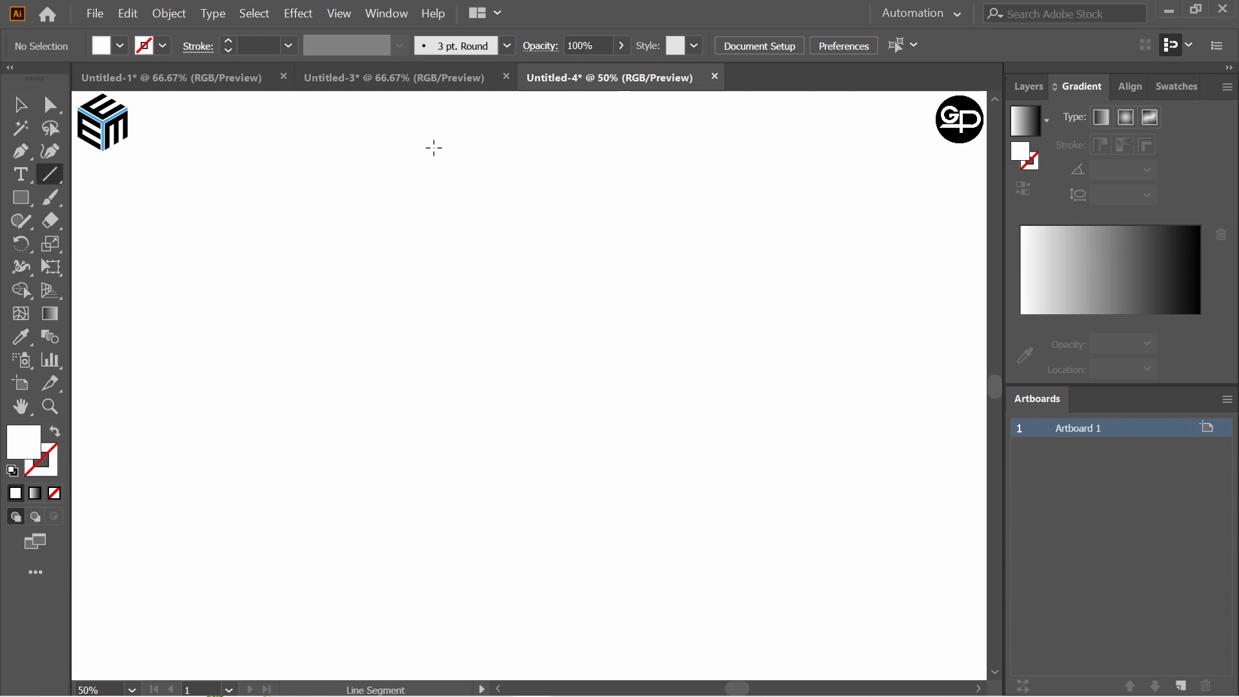
{"action": "mouse_move", "coordinate": [374, 155]}
{"action": "left_mouse_down"}
{"action": "mouse_move", "coordinate": [421, 340]}
{"action": "mouse_move", "coordinate": [433, 598]}
{"action": "left_mouse_up"}
{"action": "left_click", "coordinate": [163, 45]}
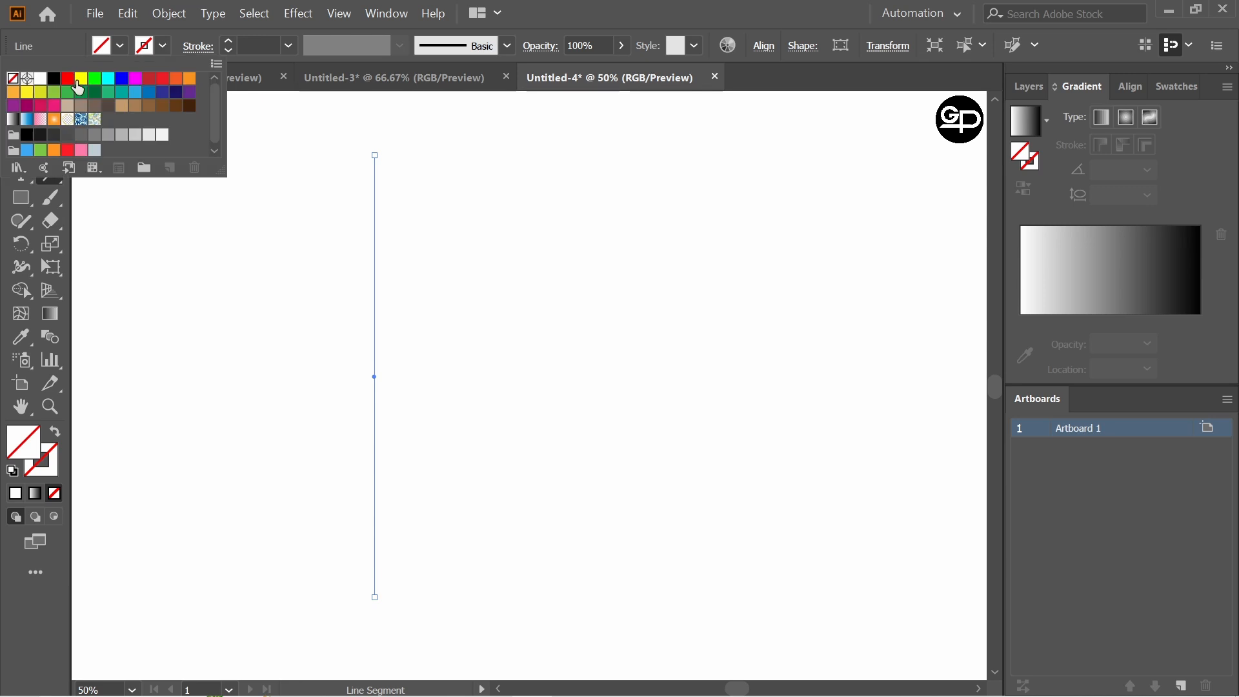
{"action": "left_click", "coordinate": [54, 78]}
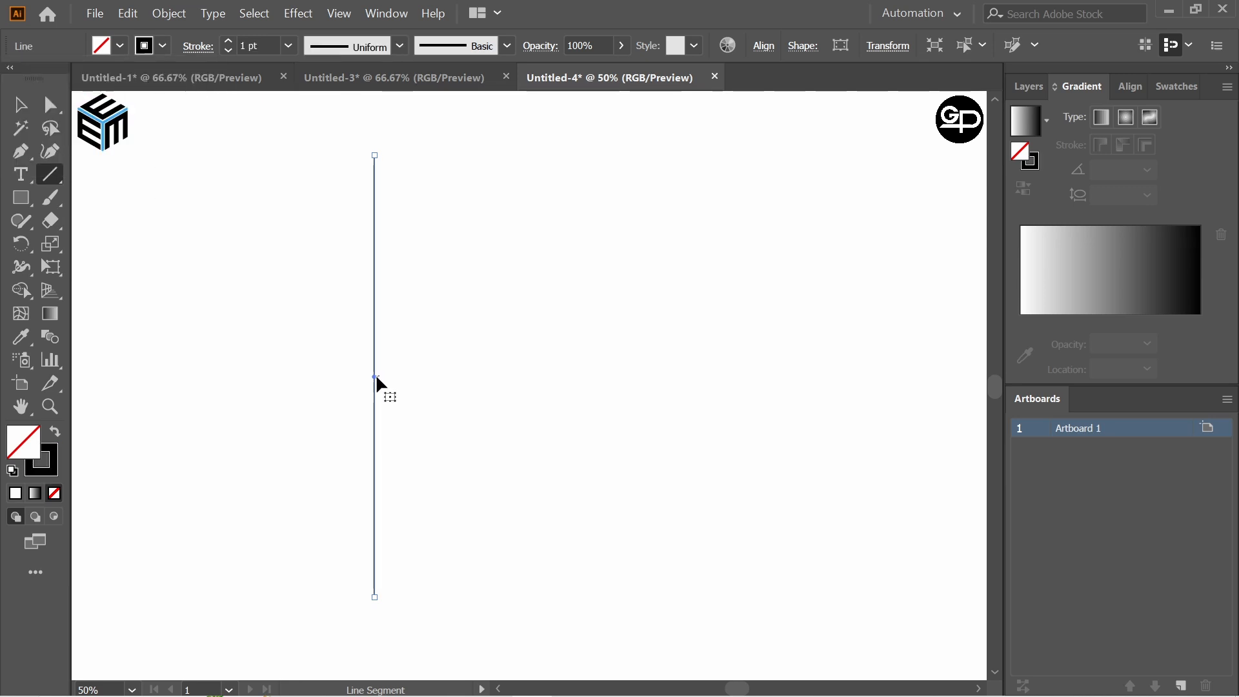
Copy the vertical line a short distance to its right and repeat the copy until there are twelve evenly spaced lines.
{"action": "left_click_drag", "start_coordinate": [373, 374], "coordinate": [395, 377]}
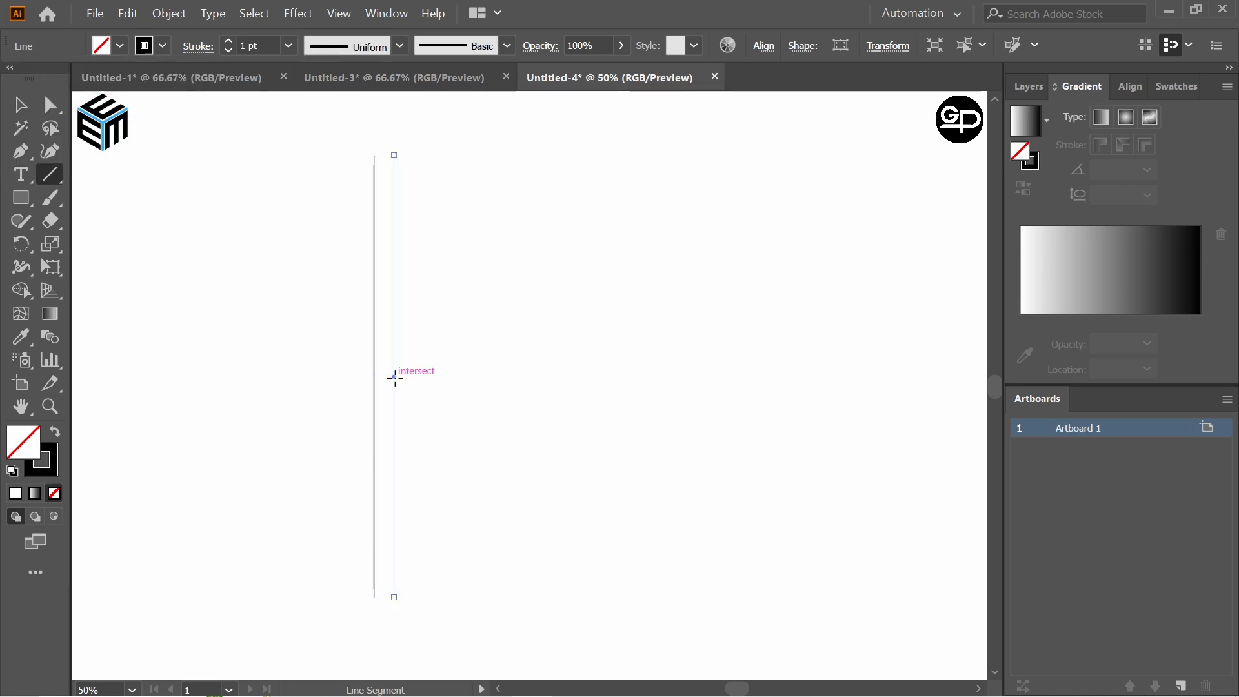
{"action": "key", "text": "ctrl+d"}
{"action": "key", "text": "ctrl+d"}
{"action": "key", "text": "ctrl+d"}
{"action": "key", "text": "ctrl+d"}
{"action": "key", "text": "ctrl+d"}
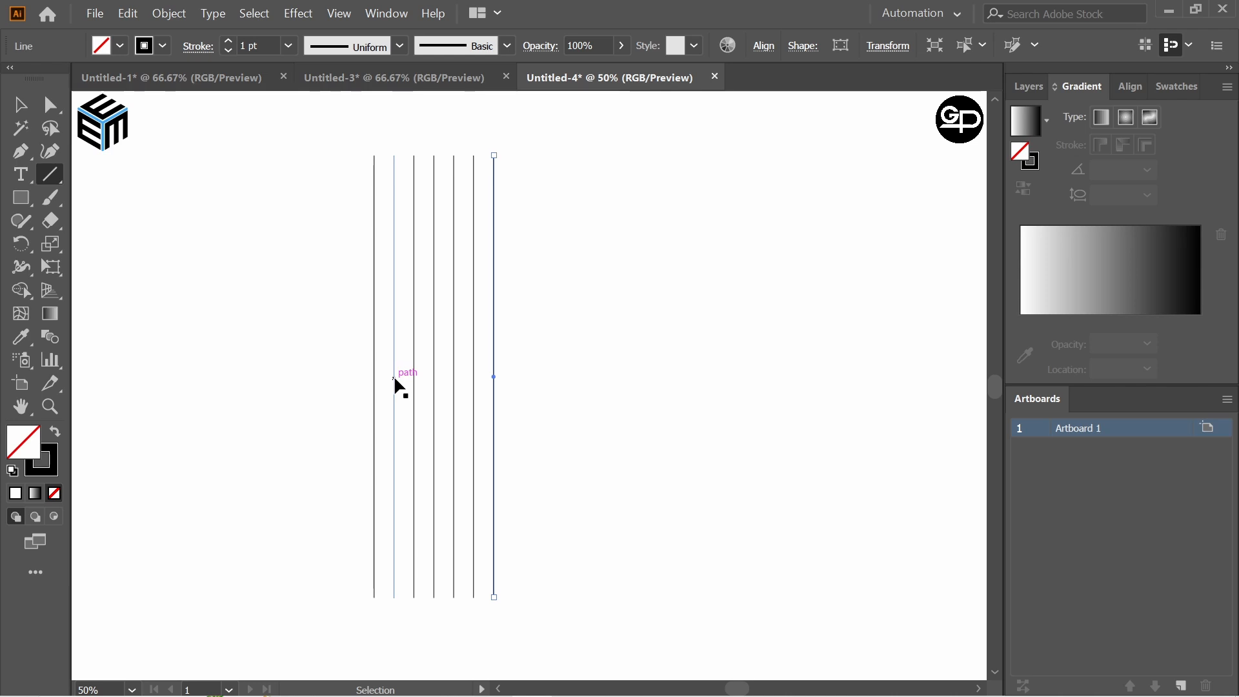
{"action": "key", "text": "ctrl+d"}
{"action": "key", "text": "ctrl+d"}
{"action": "key", "text": "ctrl+d"}
{"action": "key", "text": "ctrl+d"}
{"action": "key", "text": "ctrl+d"}
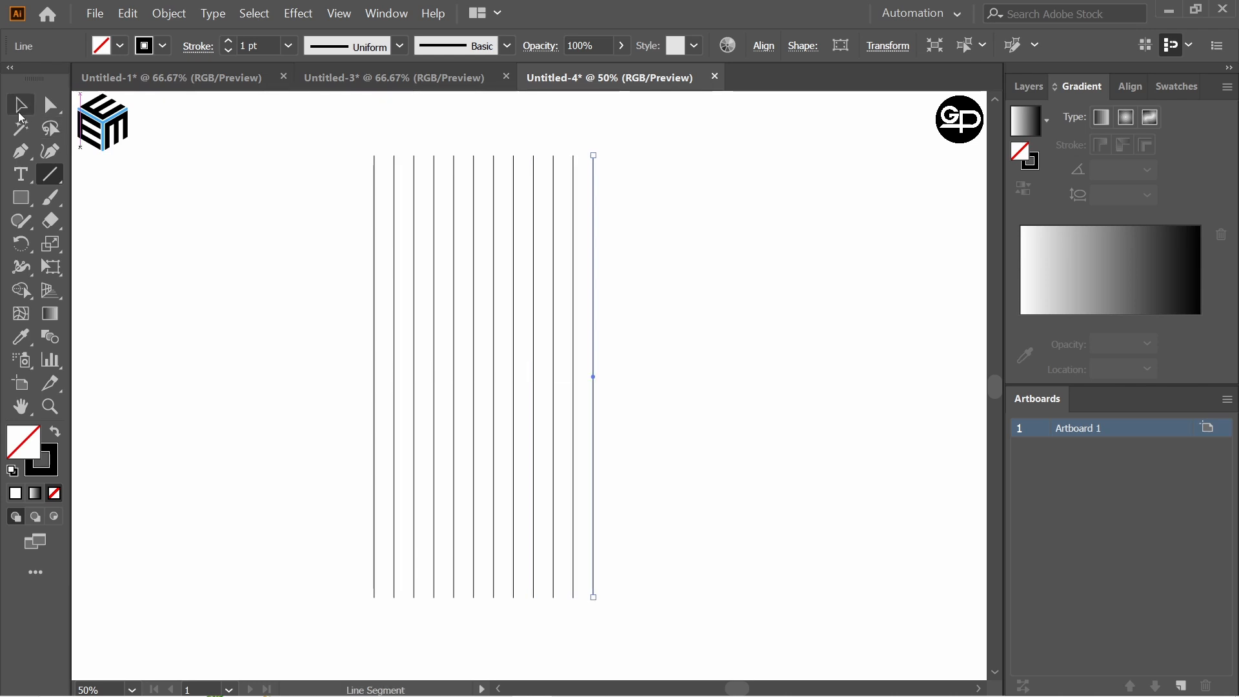
Select all twelve vertical lines, align their upper ends and group them.
{"action": "left_click", "coordinate": [20, 106]}
{"action": "left_click_drag", "start_coordinate": [257, 263], "coordinate": [620, 381]}
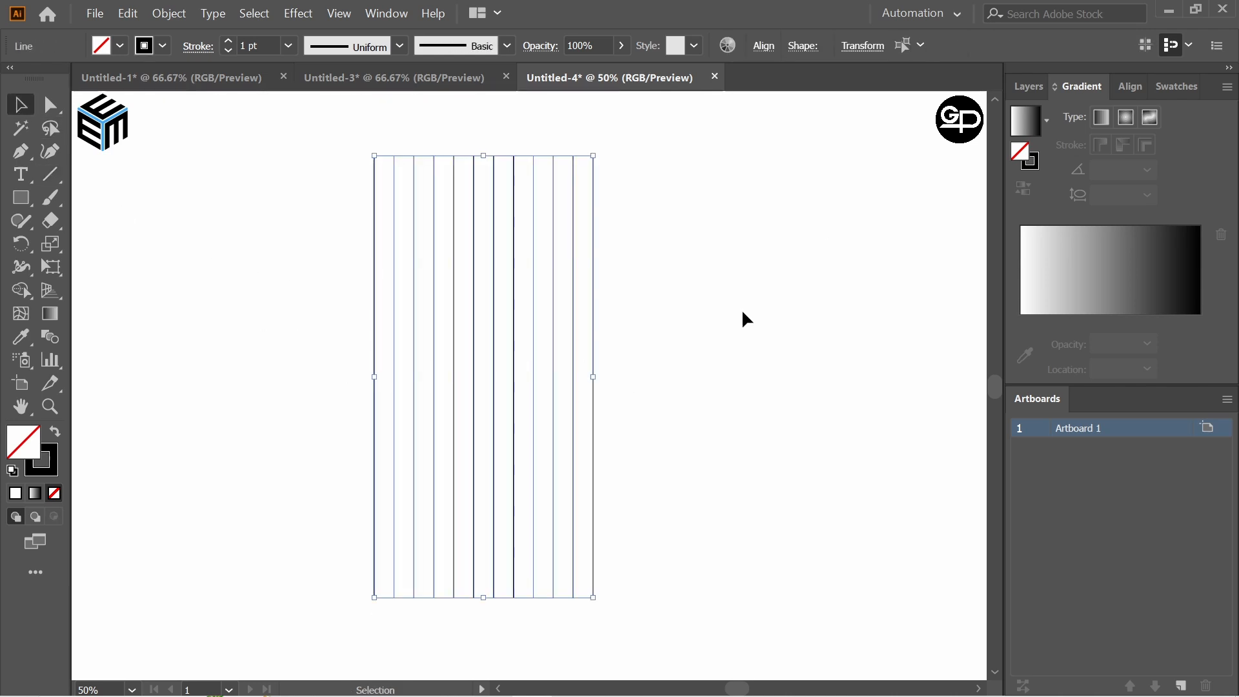
{"action": "left_click", "coordinate": [764, 47]}
{"action": "left_click", "coordinate": [748, 215]}
{"action": "left_click", "coordinate": [784, 242]}
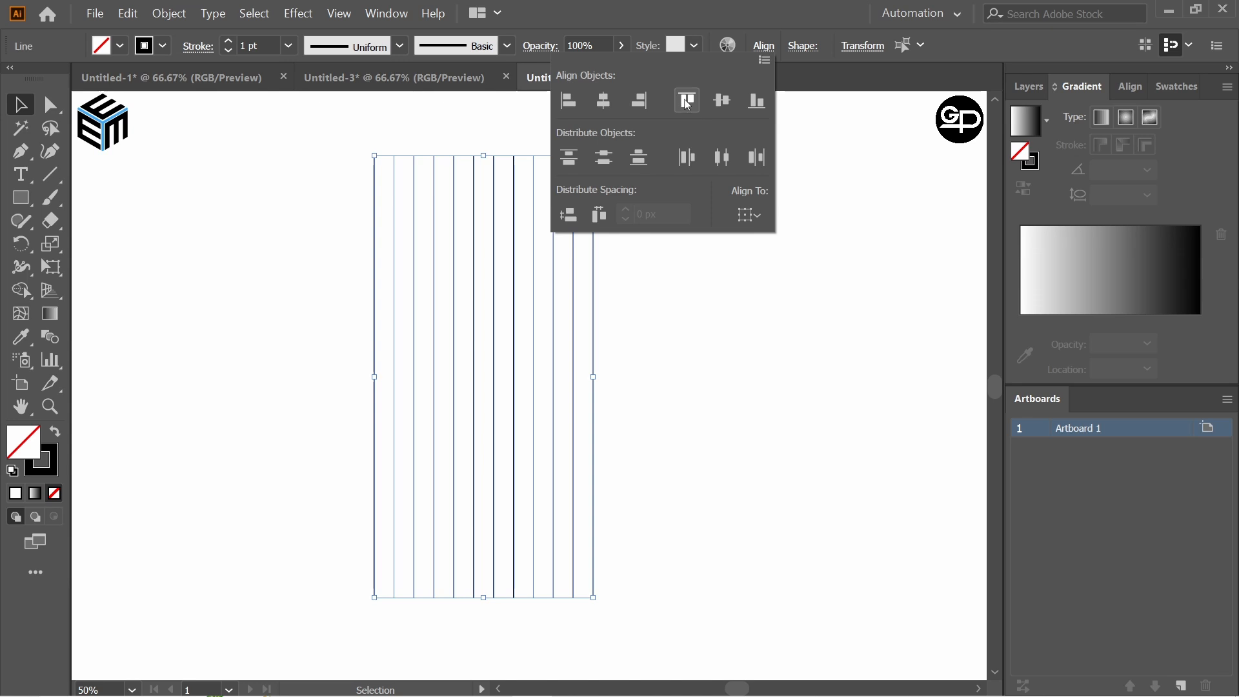
{"action": "left_click", "coordinate": [688, 101]}
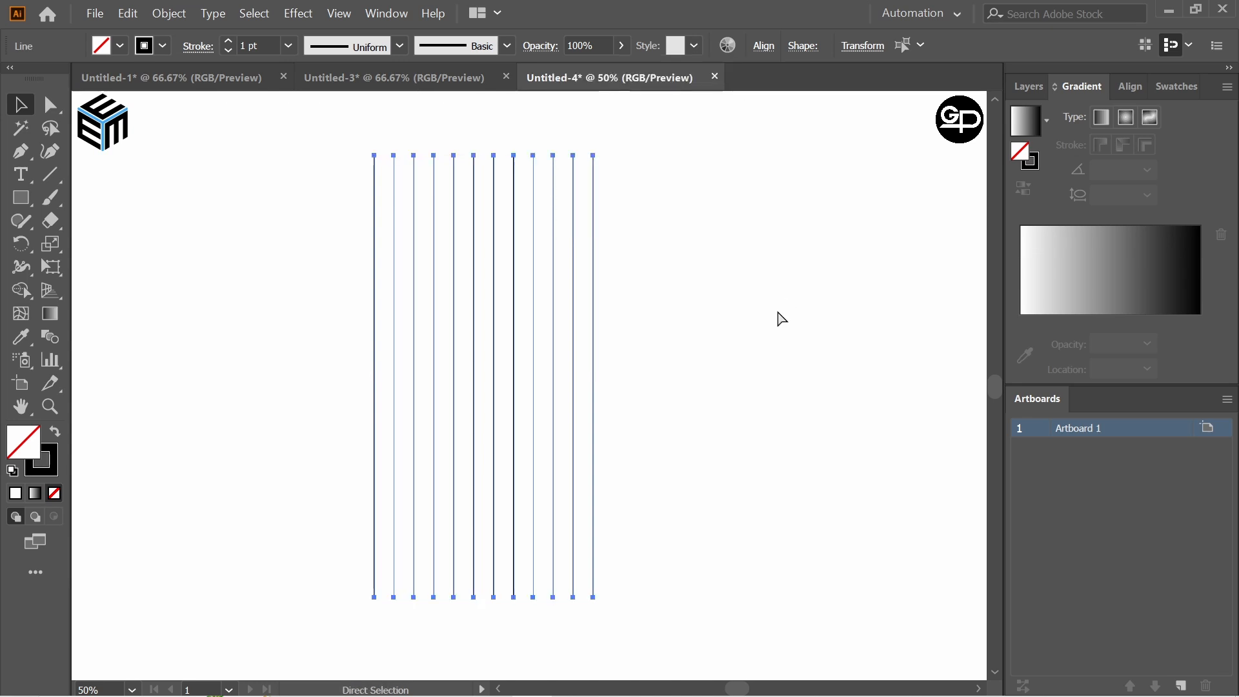
{"action": "key", "text": "ctrl+g"}
Shift the line group slightly to the right and make a copy of it rotated by 60°.
{"action": "left_click_drag", "start_coordinate": [473, 363], "coordinate": [492, 360]}
{"action": "right_click", "coordinate": [493, 360]}
{"action": "mouse_move", "coordinate": [537, 517]}
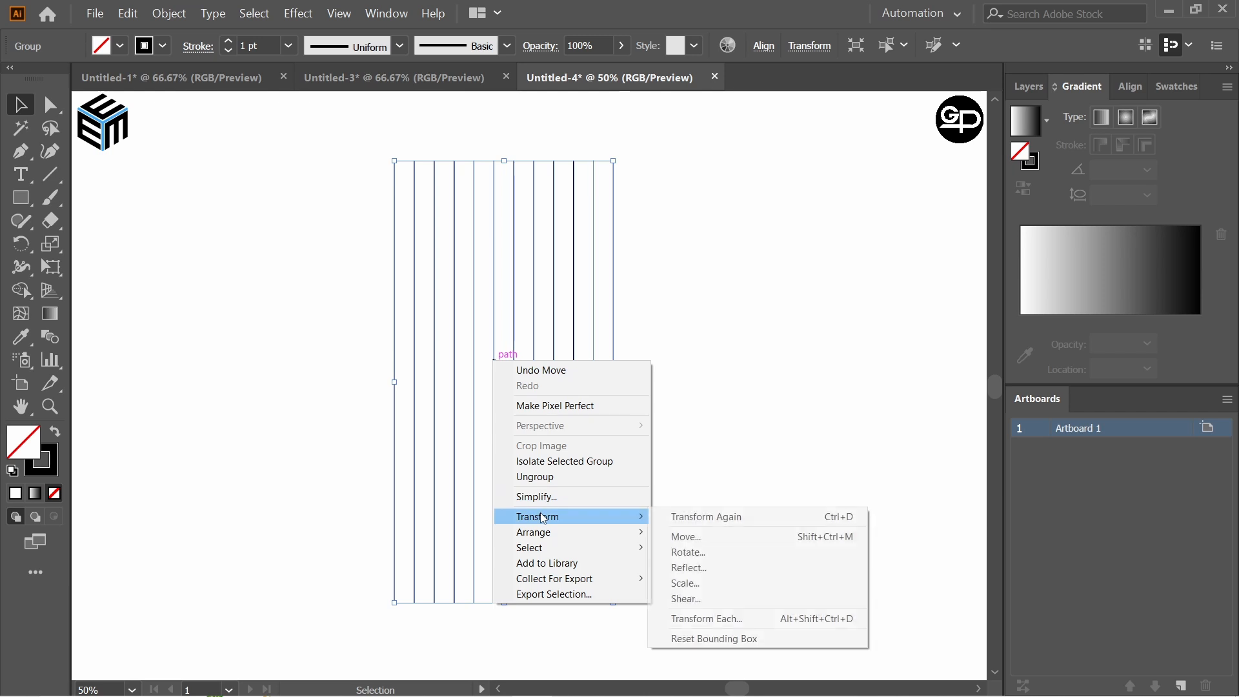
{"action": "left_click", "coordinate": [697, 553]}
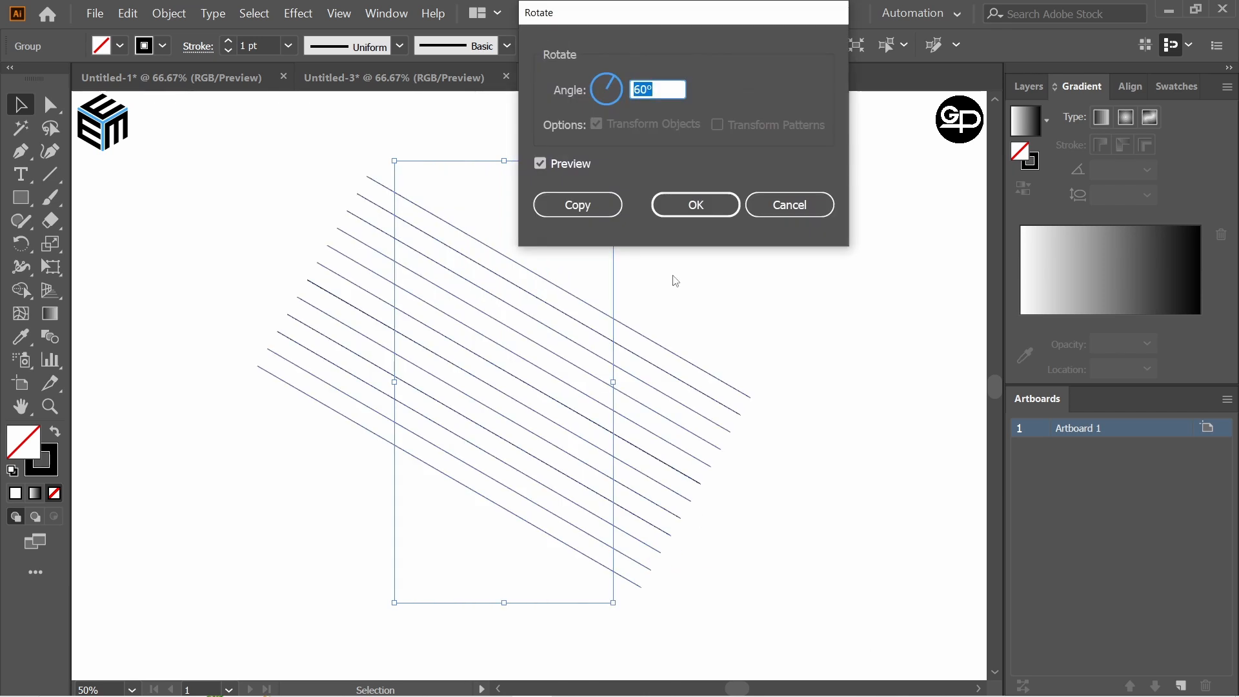
{"action": "left_click", "coordinate": [578, 204]}
Make a reflected copy of the slanted line group across the vertical axis.
{"action": "right_click", "coordinate": [514, 265]}
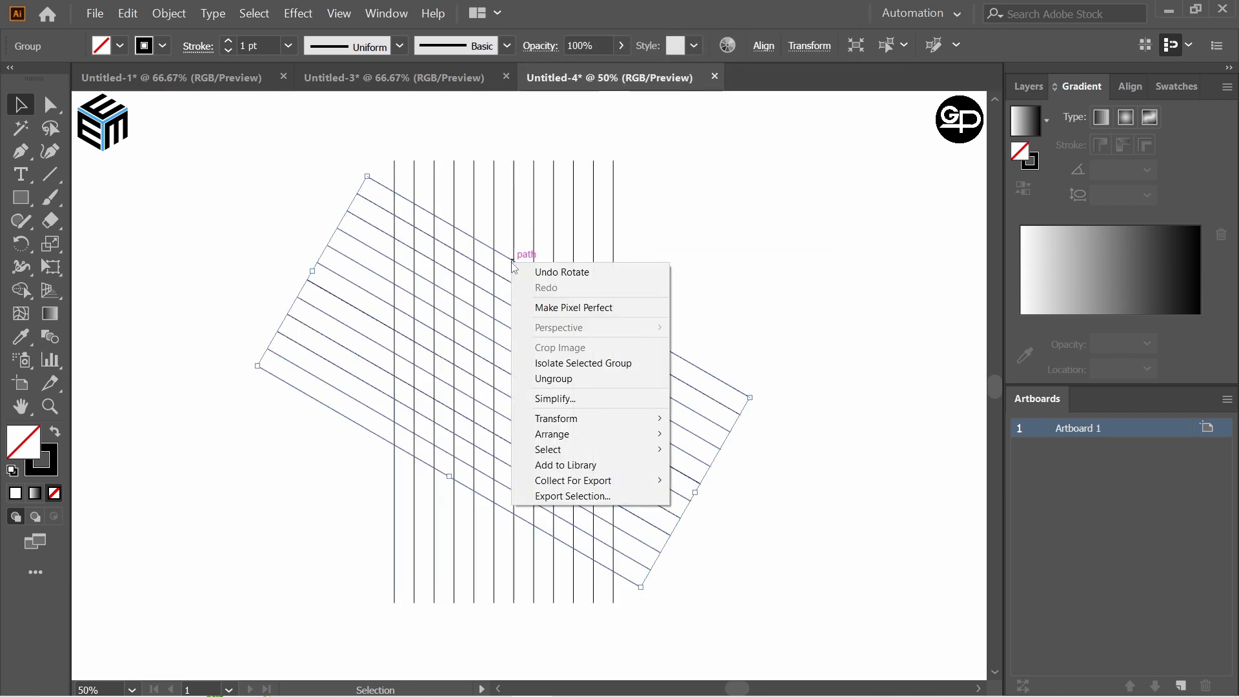
{"action": "mouse_move", "coordinate": [580, 418]}
{"action": "left_click", "coordinate": [696, 469]}
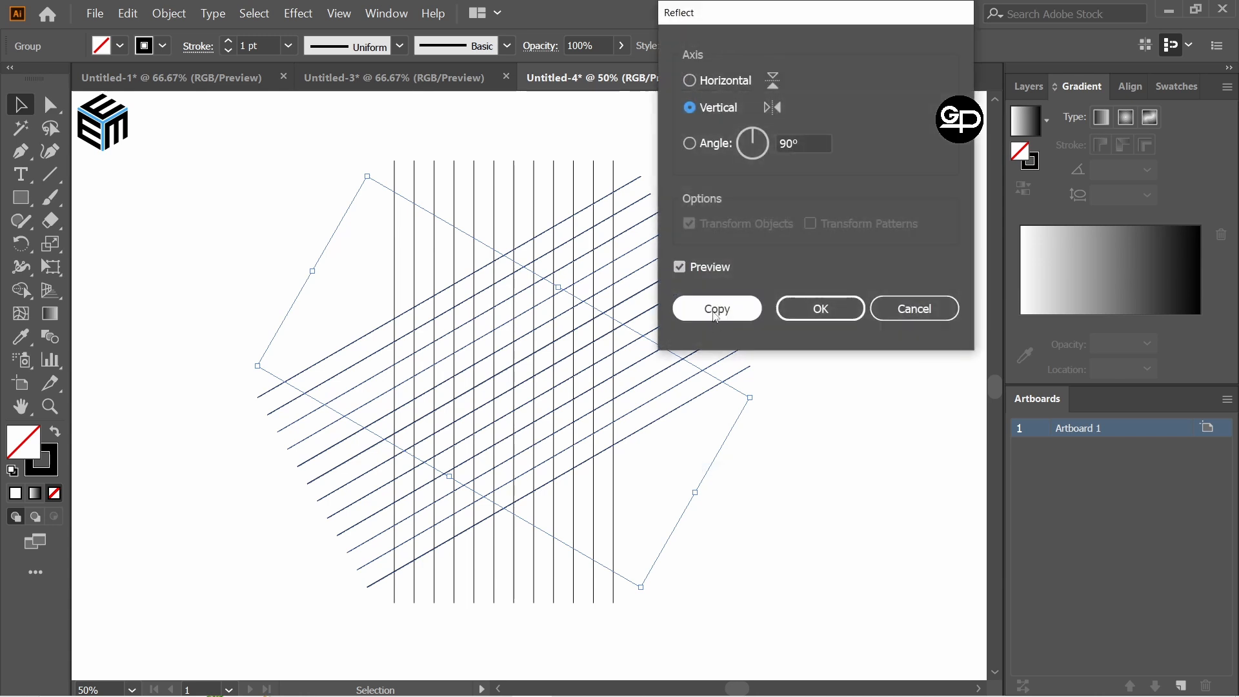
{"action": "left_click", "coordinate": [716, 309]}
{"action": "left_click", "coordinate": [800, 298]}
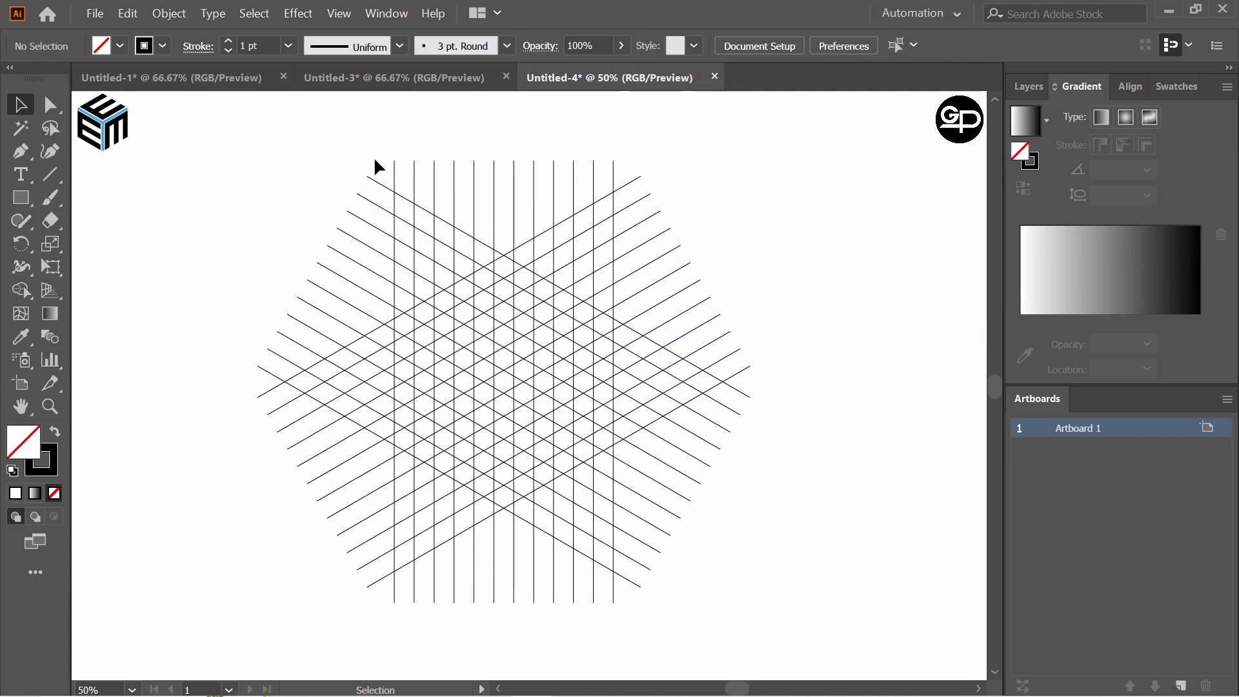
Select all three line groups, scale them up slightly about their common centre and deselect them.
{"action": "left_click_drag", "start_coordinate": [374, 157], "coordinate": [757, 618]}
{"action": "key", "text": "a"}
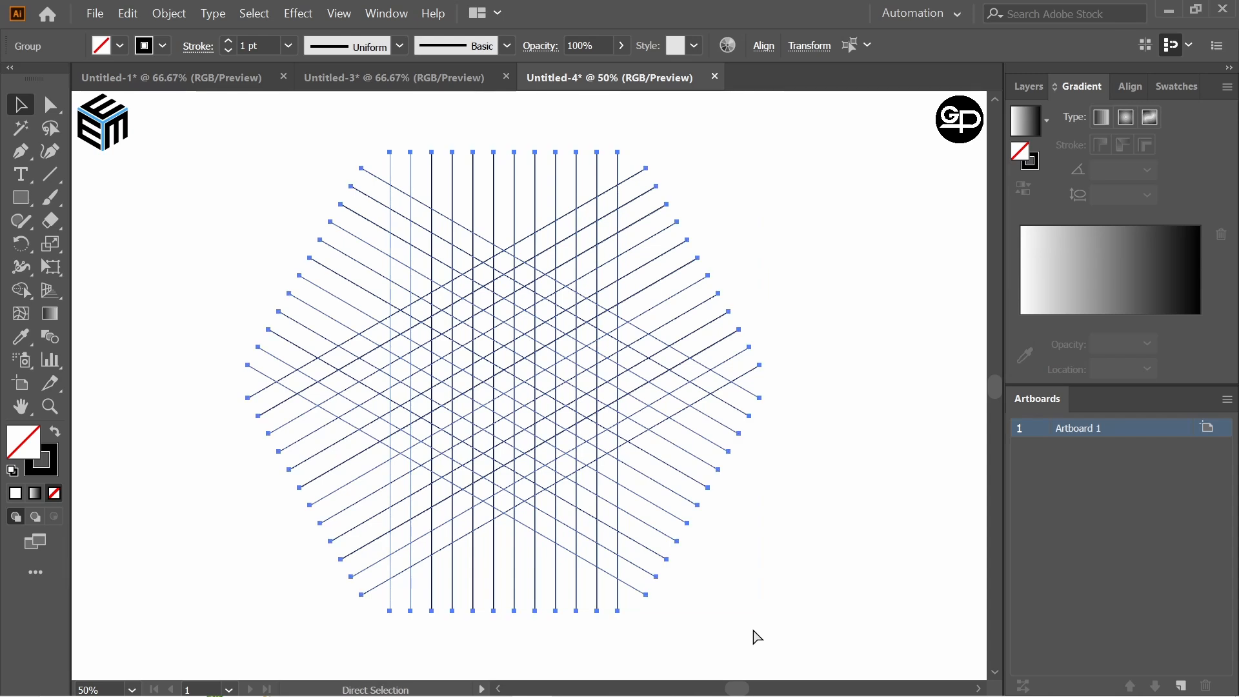
{"action": "key", "text": "v"}
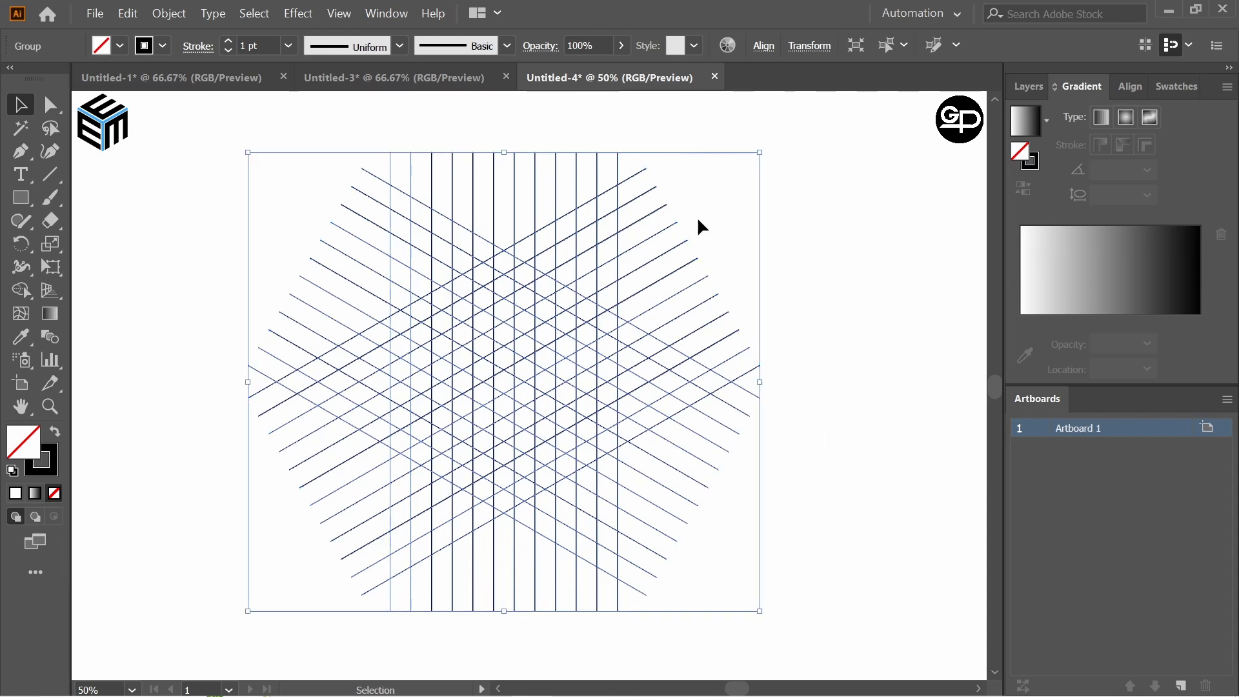
{"action": "left_click", "coordinate": [721, 234]}
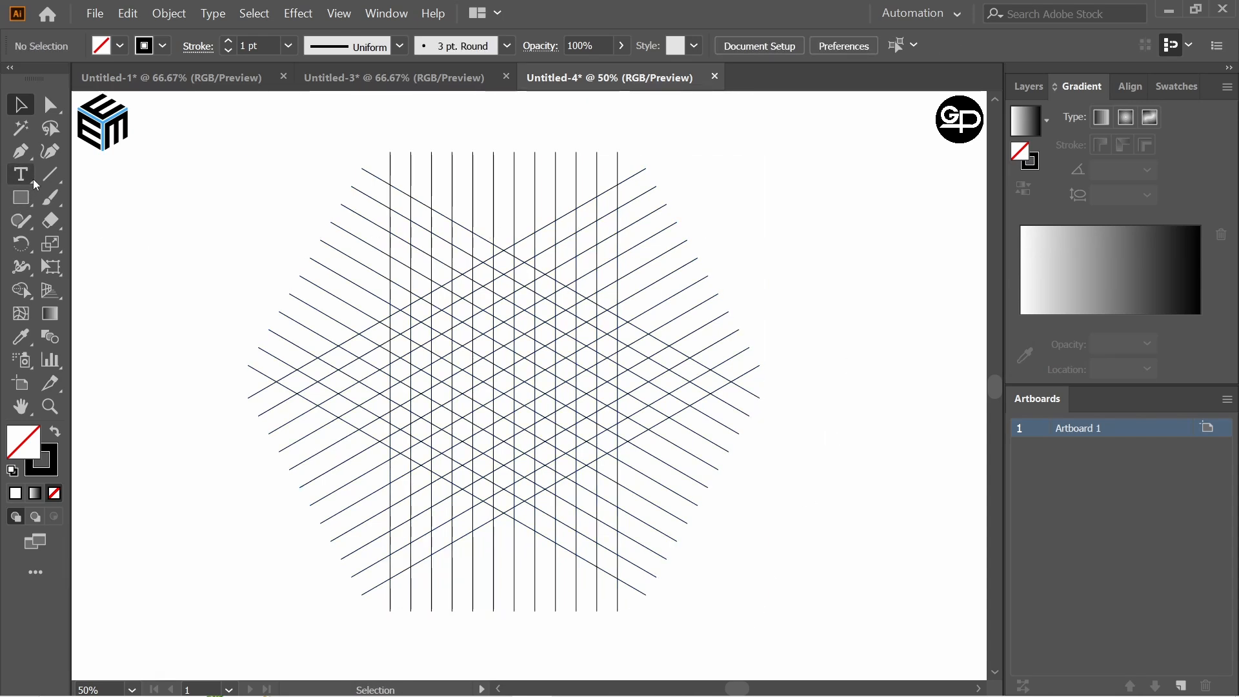
Draw a full-height vertical line through the middle of the grid and copy it slightly to the right.
{"action": "left_click", "coordinate": [62, 176]}
{"action": "left_click", "coordinate": [150, 176]}
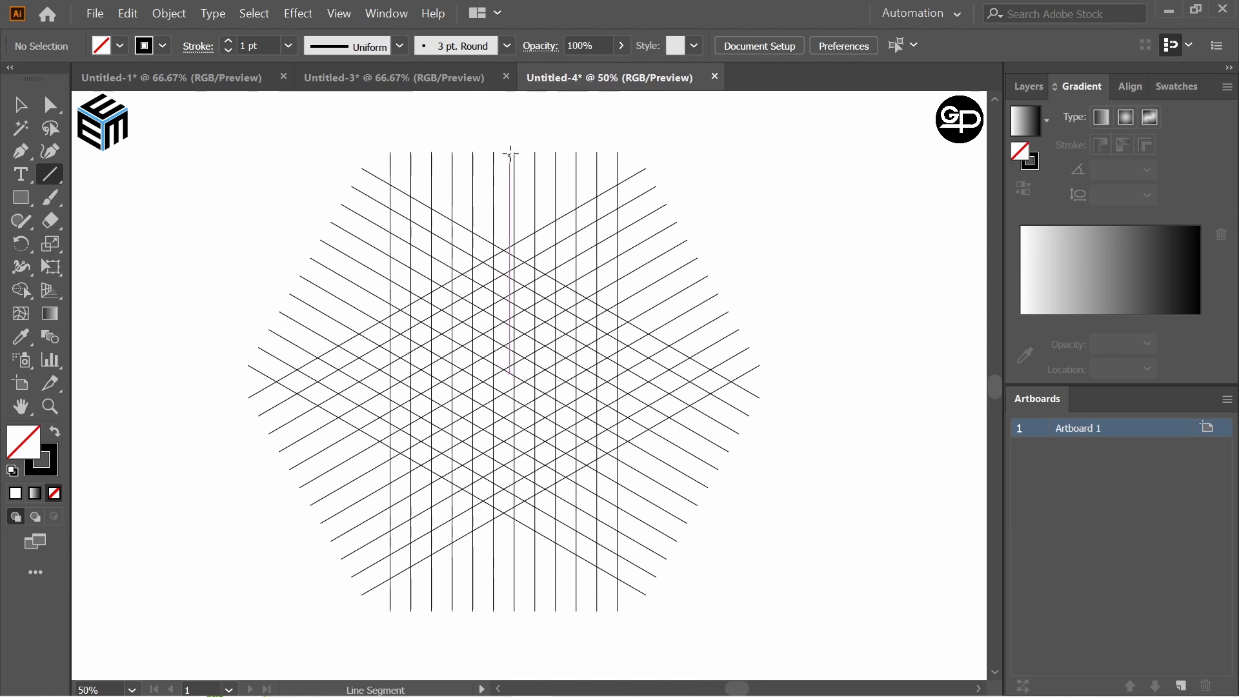
{"action": "left_click_drag", "start_coordinate": [502, 153], "coordinate": [531, 613]}
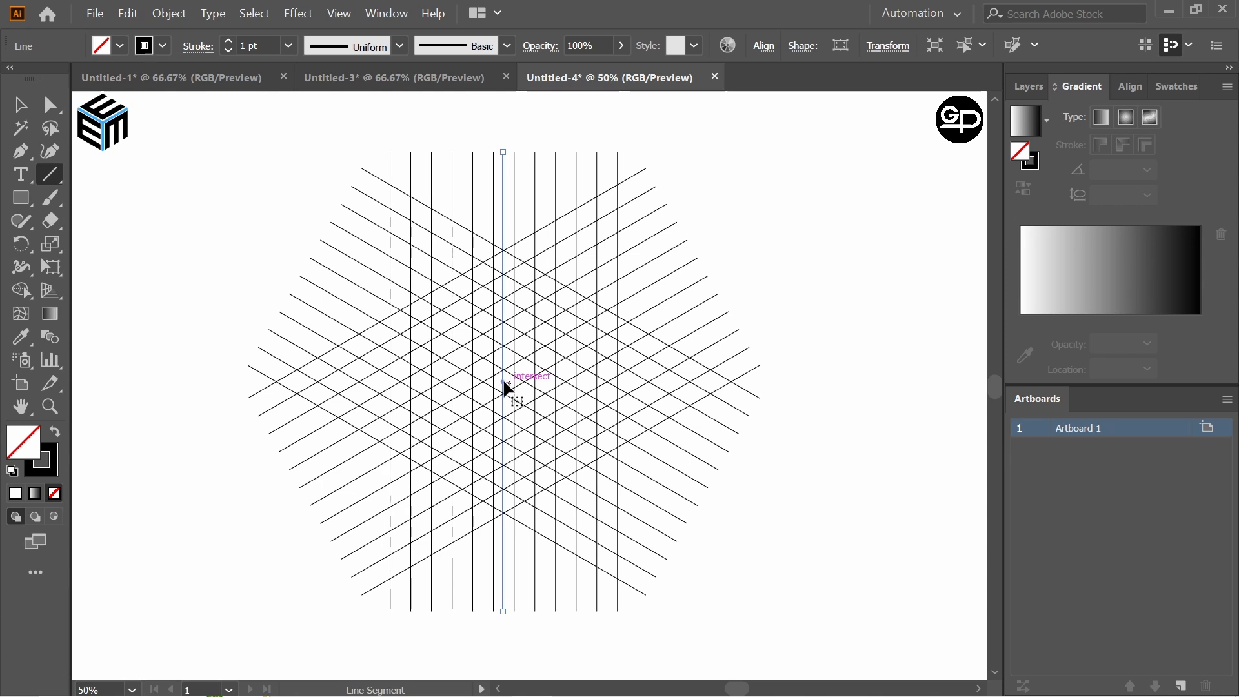
{"action": "left_click_drag", "start_coordinate": [504, 381], "coordinate": [508, 381]}
Select the two new central vertical lines and group them.
{"action": "left_click", "coordinate": [19, 105]}
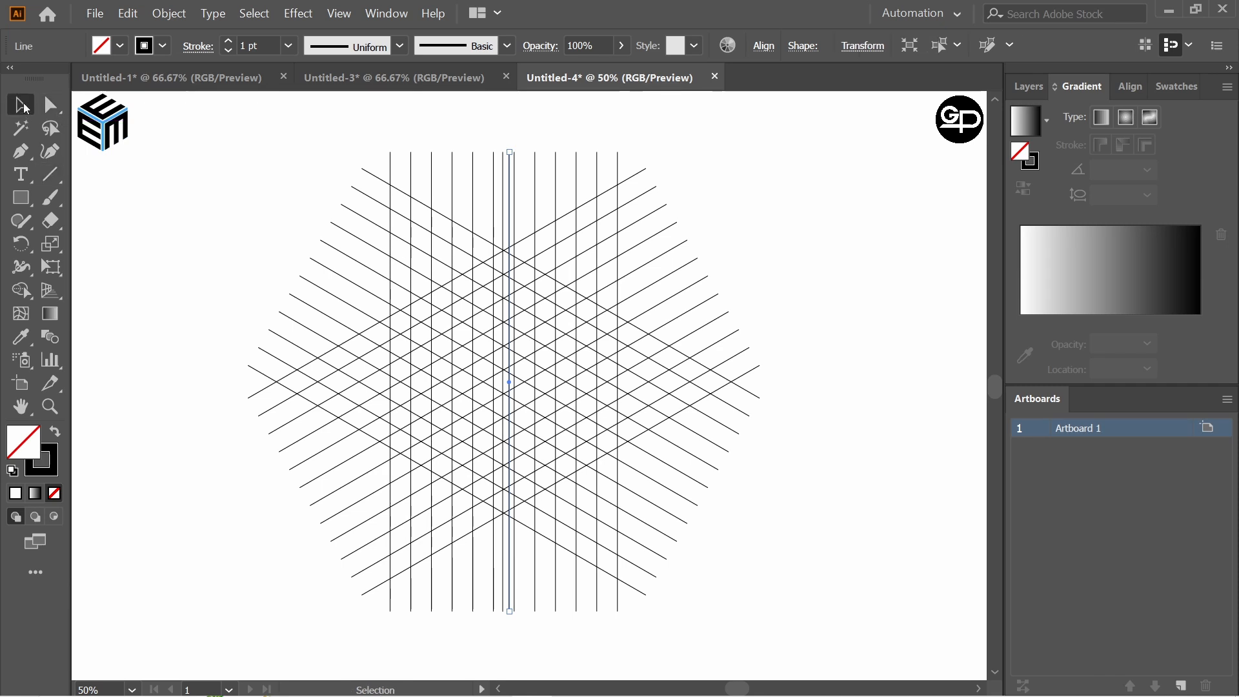
{"action": "left_click", "coordinate": [294, 183]}
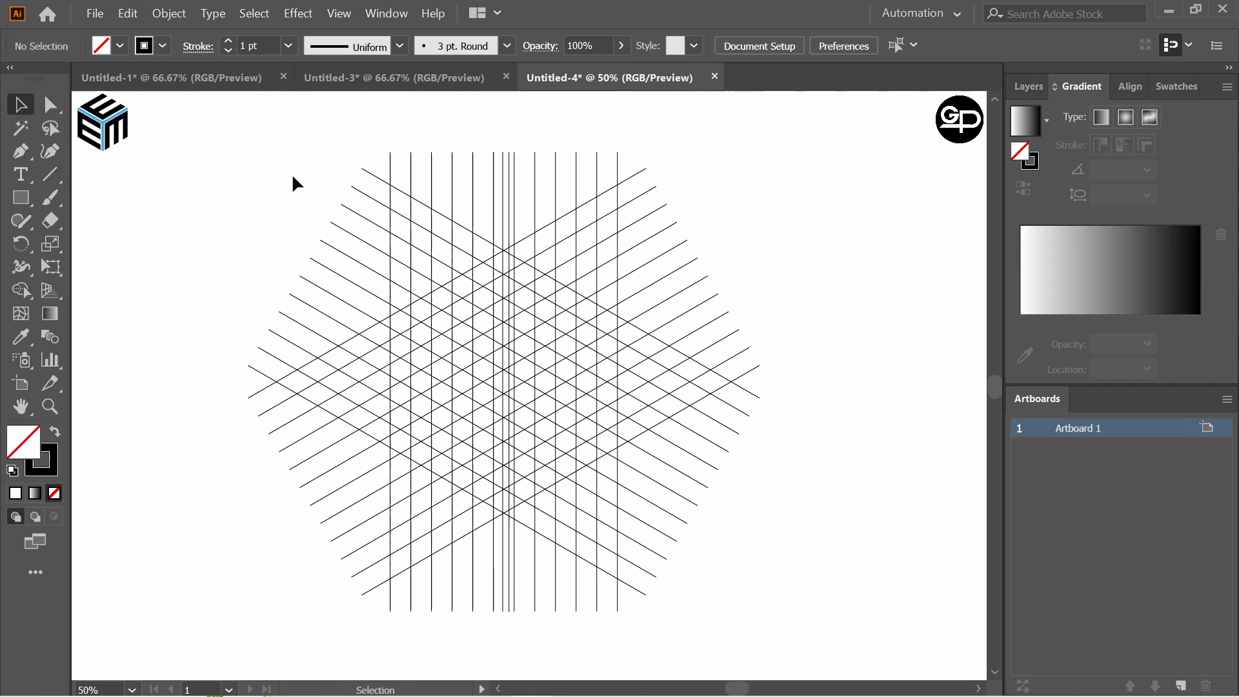
{"action": "left_click", "coordinate": [510, 171]}
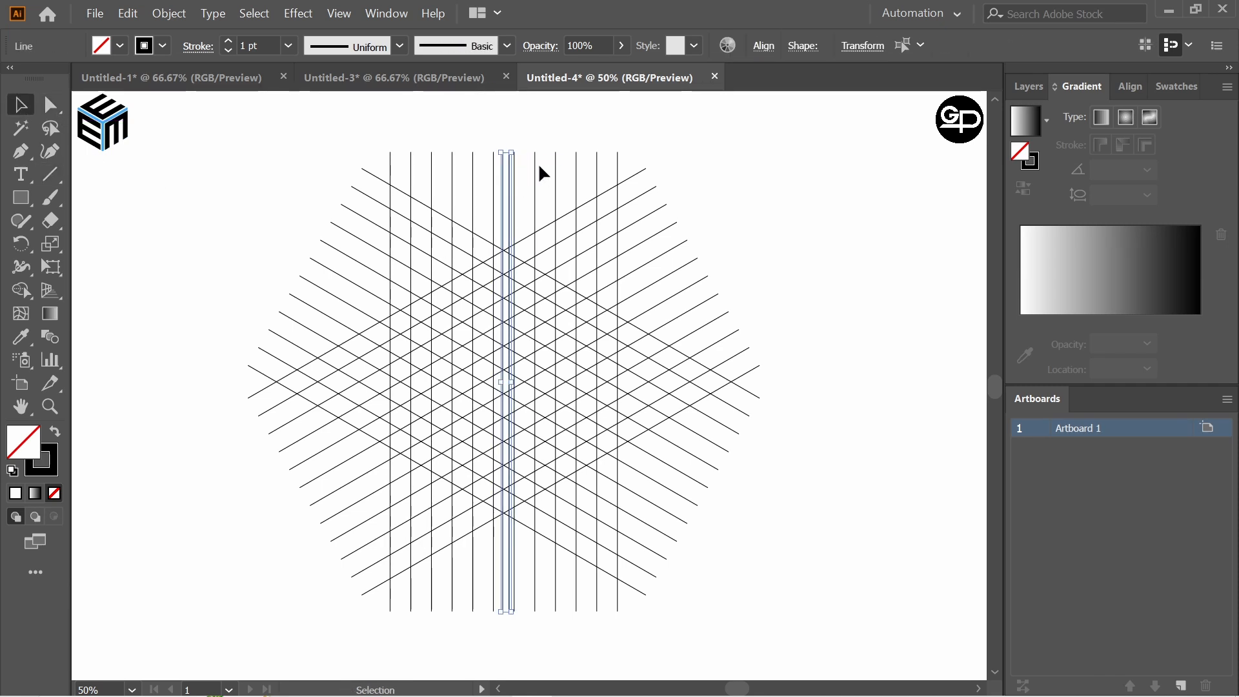
{"action": "key", "text": "ctrl+g"}
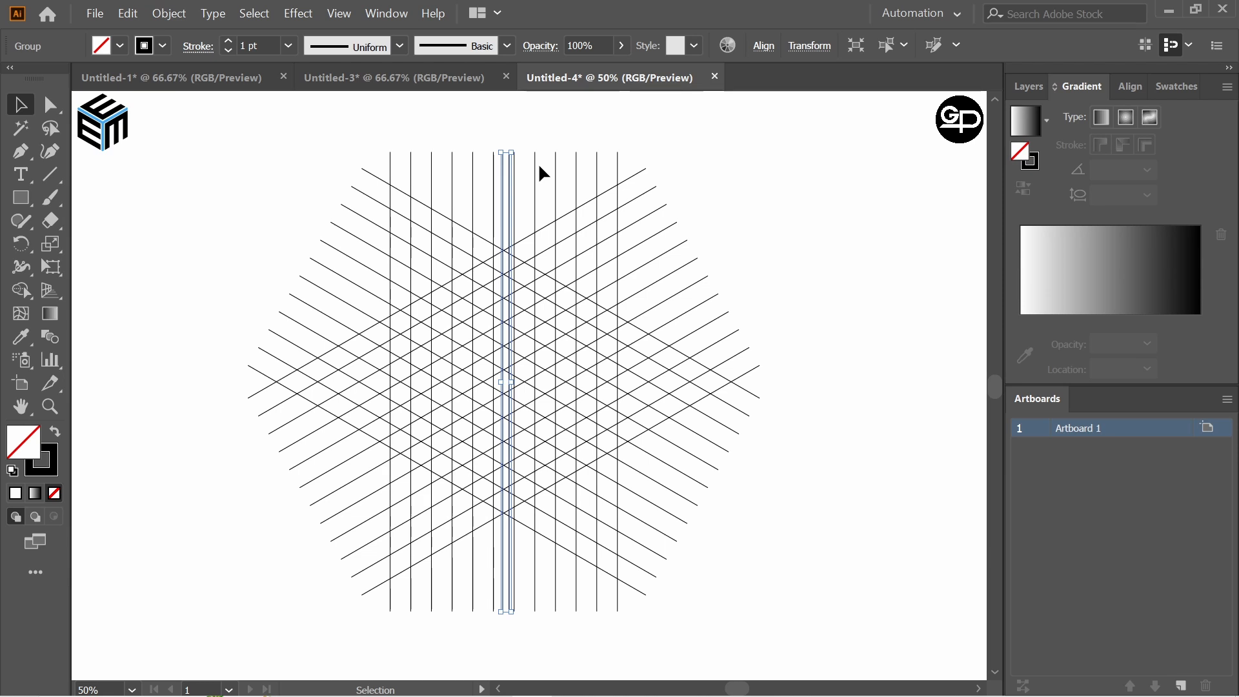
Align the central line pair and the whole grid to each other by their horizontal and vertical centres.
{"action": "left_click", "coordinate": [677, 152]}
{"action": "left_click_drag", "start_coordinate": [376, 167], "coordinate": [710, 565]}
{"action": "left_click", "coordinate": [764, 46]}
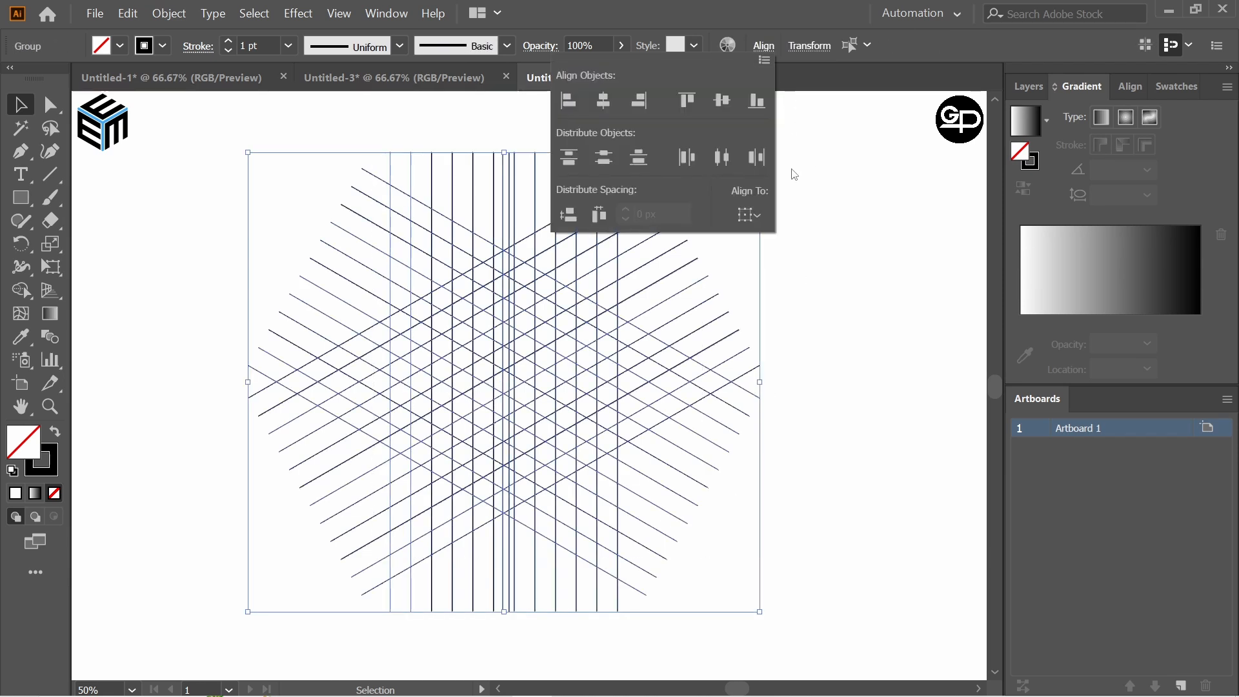
{"action": "left_click", "coordinate": [749, 215]}
{"action": "left_click", "coordinate": [789, 234]}
{"action": "left_click", "coordinate": [603, 100]}
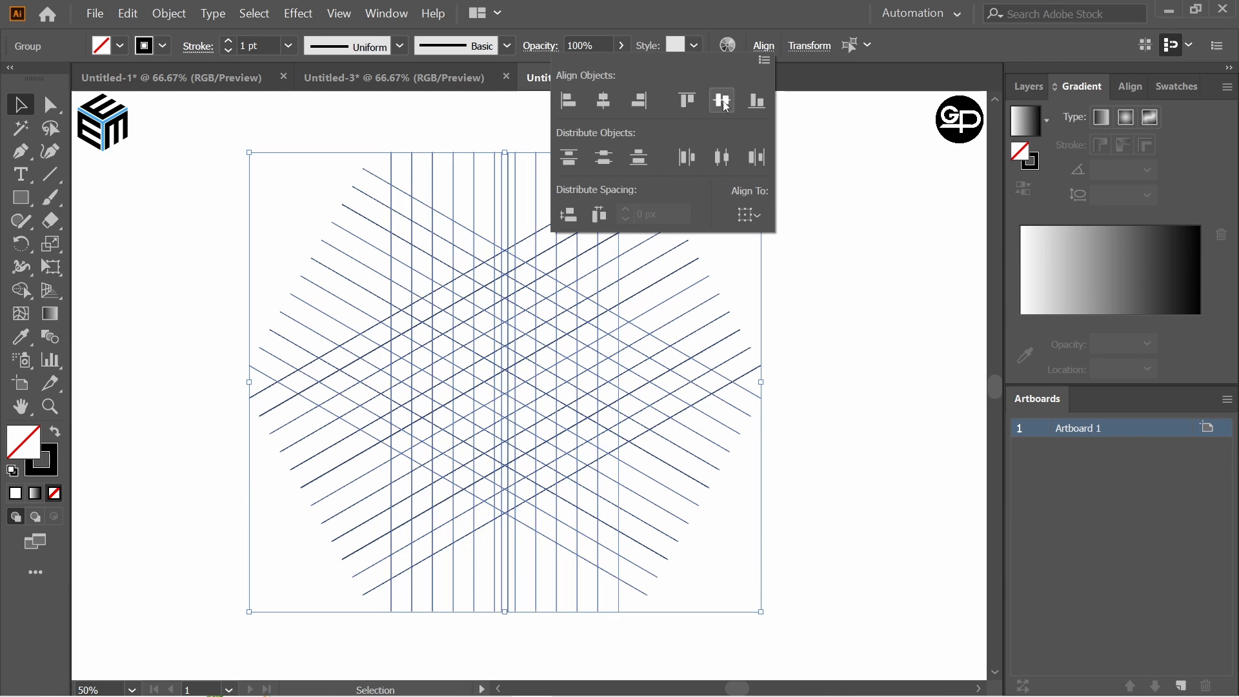
{"action": "left_click", "coordinate": [722, 100]}
{"action": "left_click", "coordinate": [815, 195]}
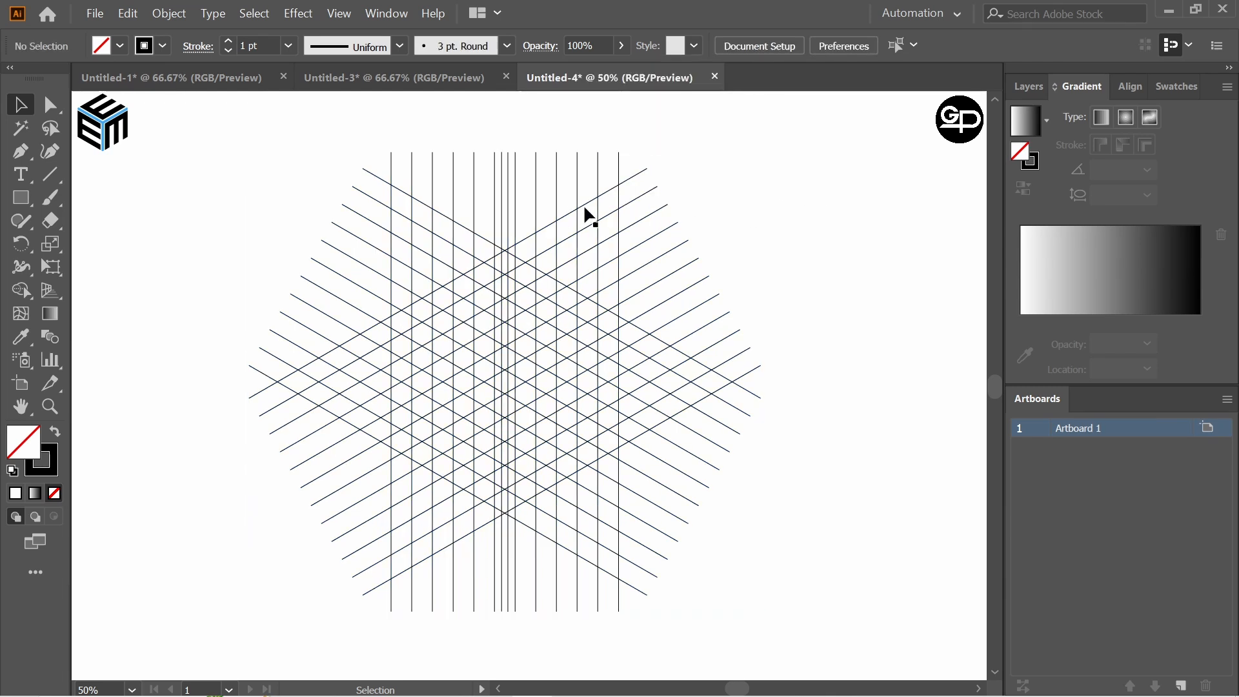
Make a copy of the central line pair rotated by 60° about the grid's centre, and repeat the rotated copy once.
{"action": "left_click", "coordinate": [508, 195]}
{"action": "left_click", "coordinate": [21, 244]}
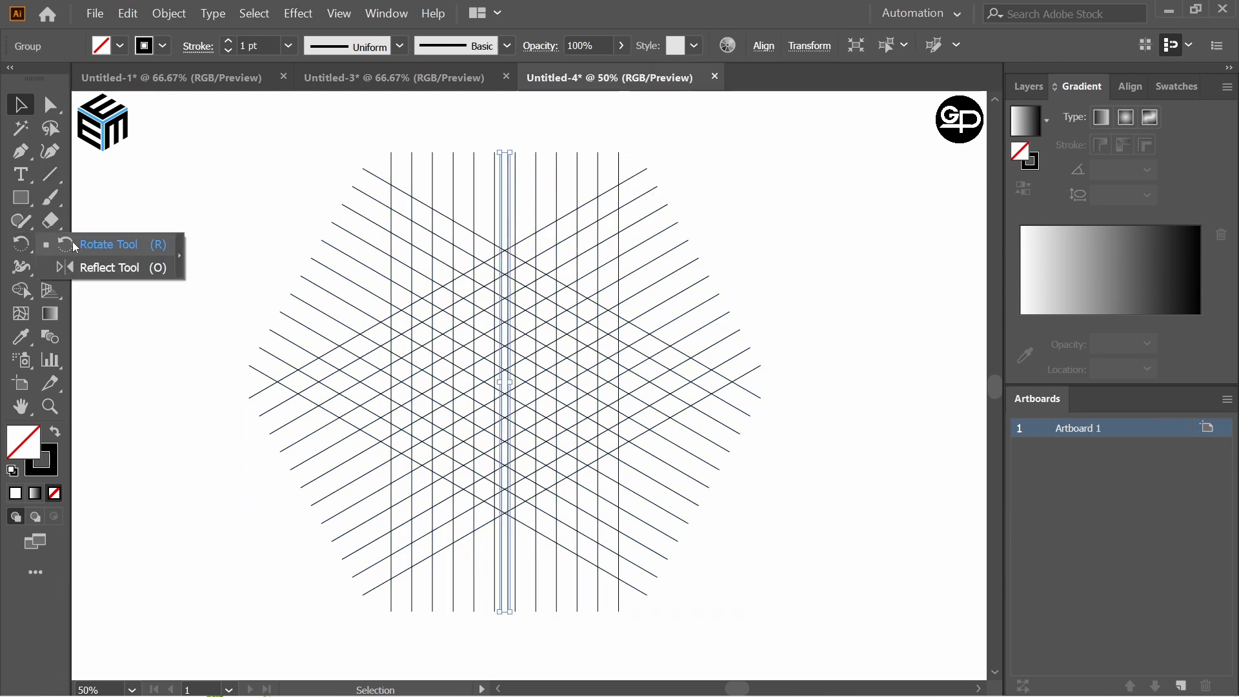
{"action": "left_click", "coordinate": [97, 243]}
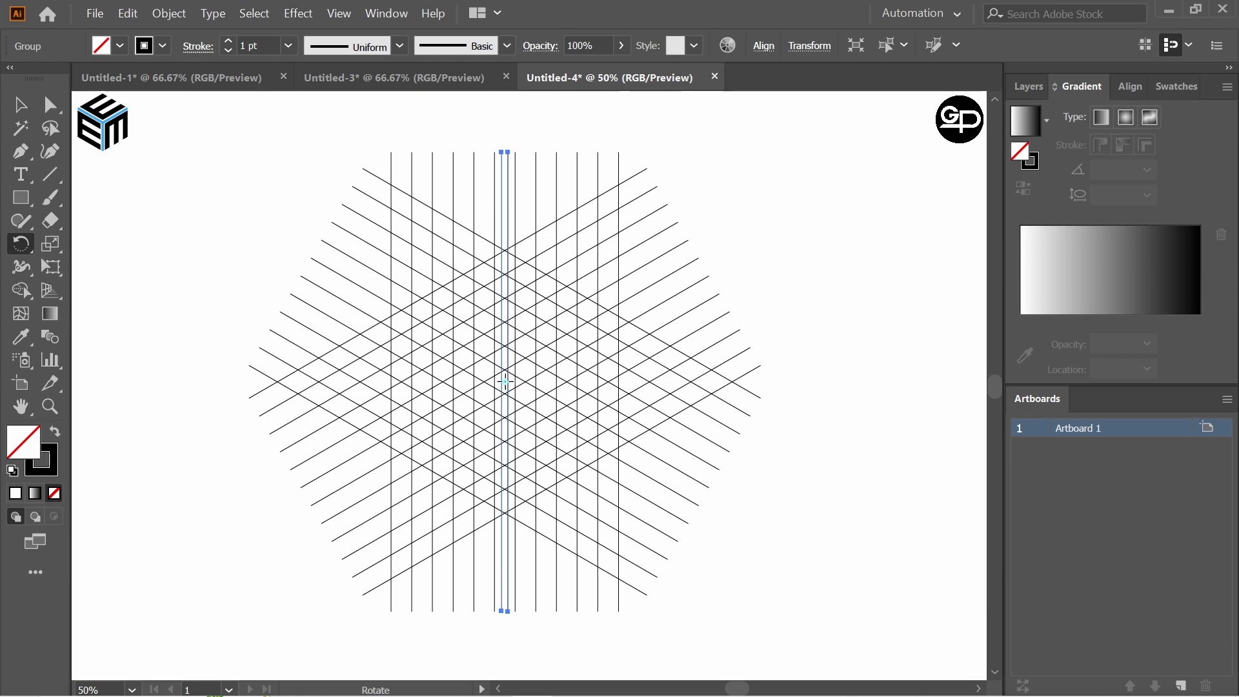
{"action": "left_click", "coordinate": [505, 381], "text": "alt"}
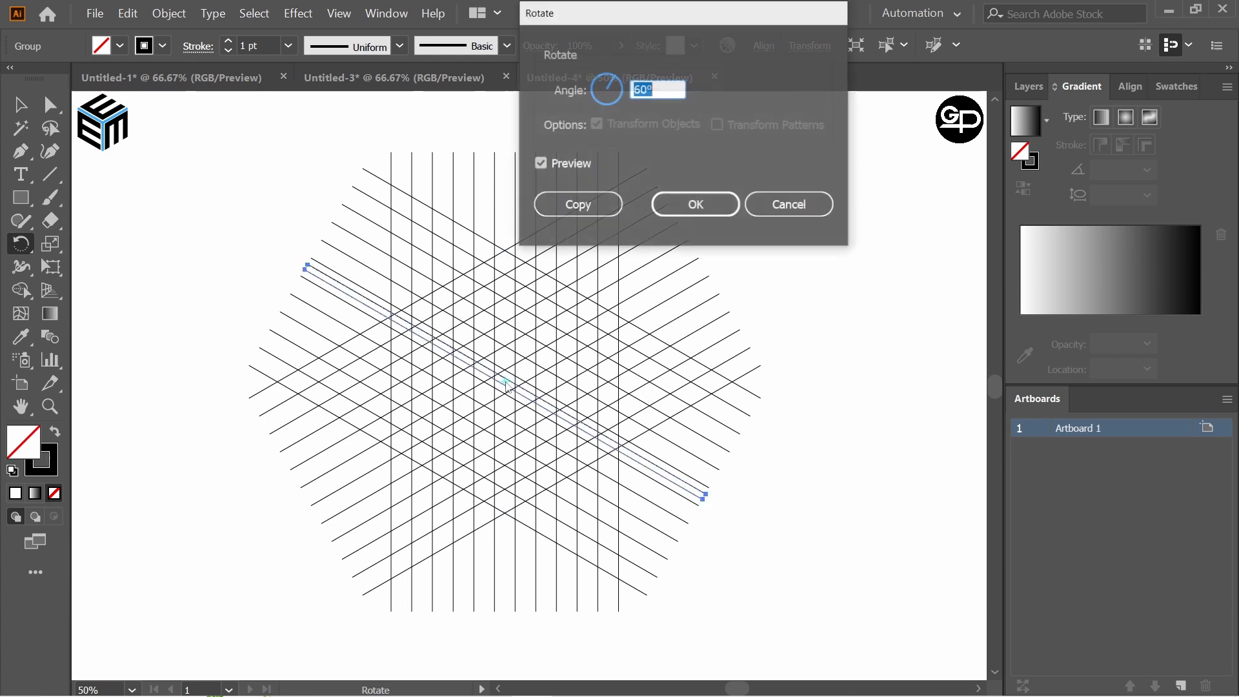
{"action": "left_click", "coordinate": [576, 205]}
{"action": "key", "text": "ctrl+d"}
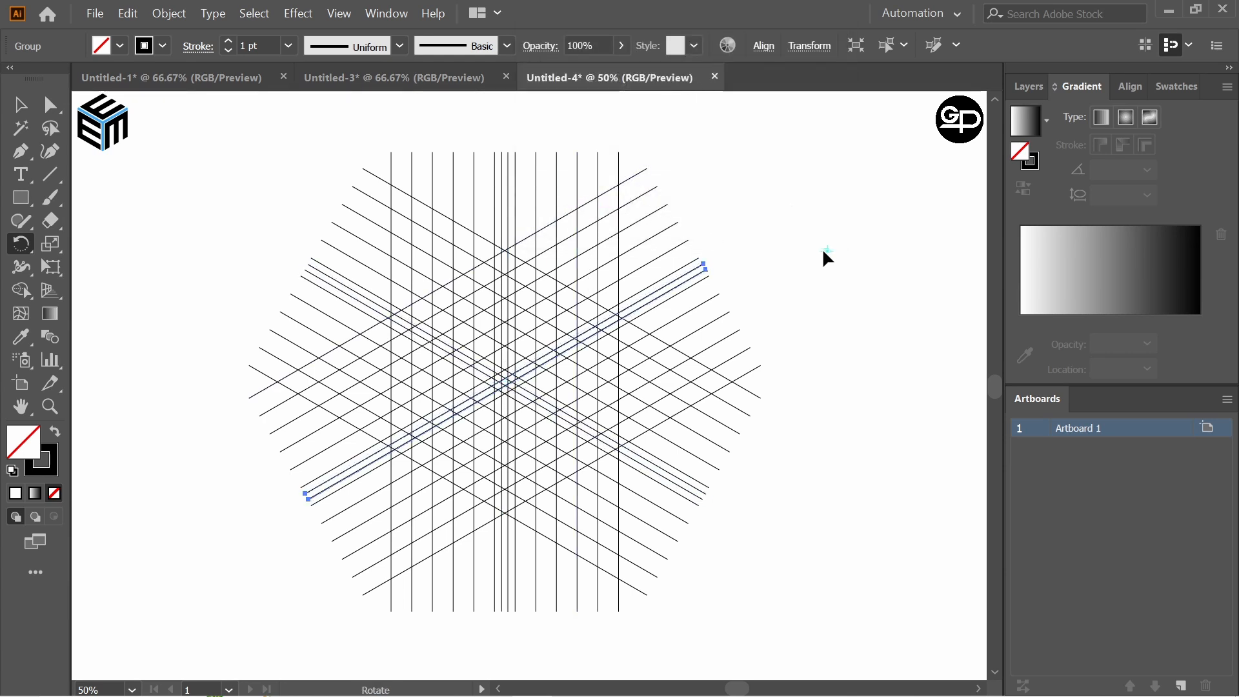
Select the complete grid, enlarge it slightly about its centre and set the fill colour to light blue.
{"action": "key", "text": "v"}
{"action": "left_click", "coordinate": [299, 180]}
{"action": "left_click_drag", "start_coordinate": [320, 146], "coordinate": [771, 629]}
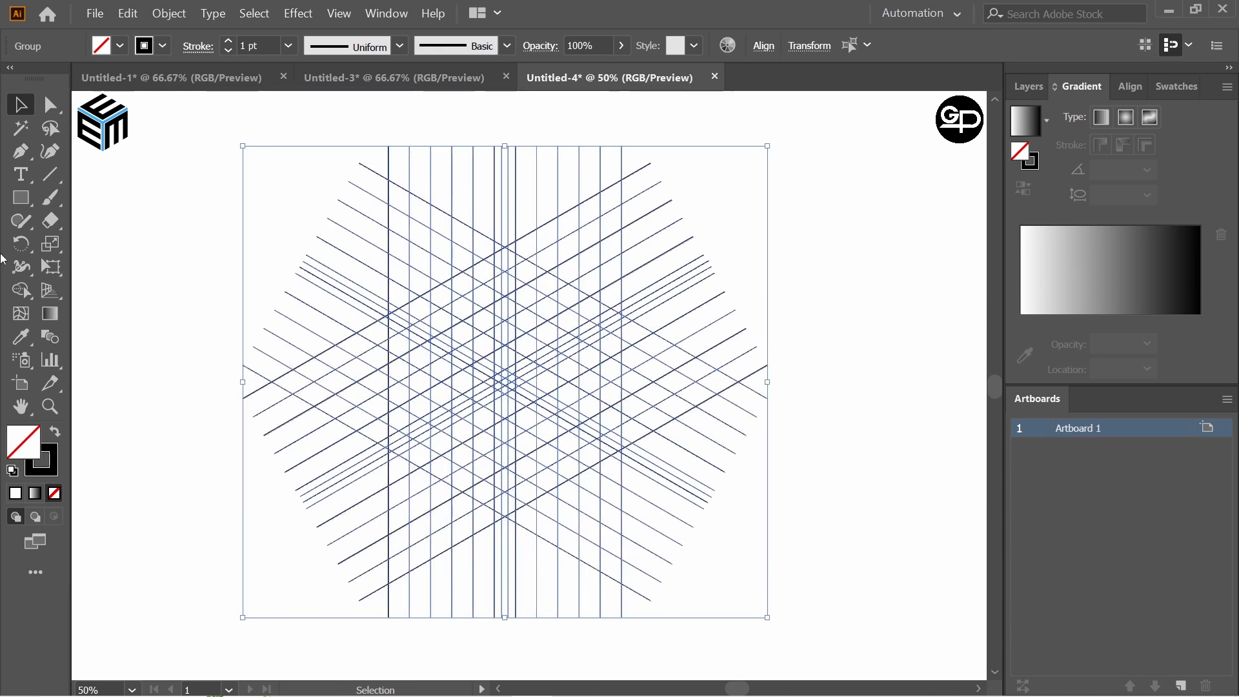
{"action": "left_click", "coordinate": [120, 46]}
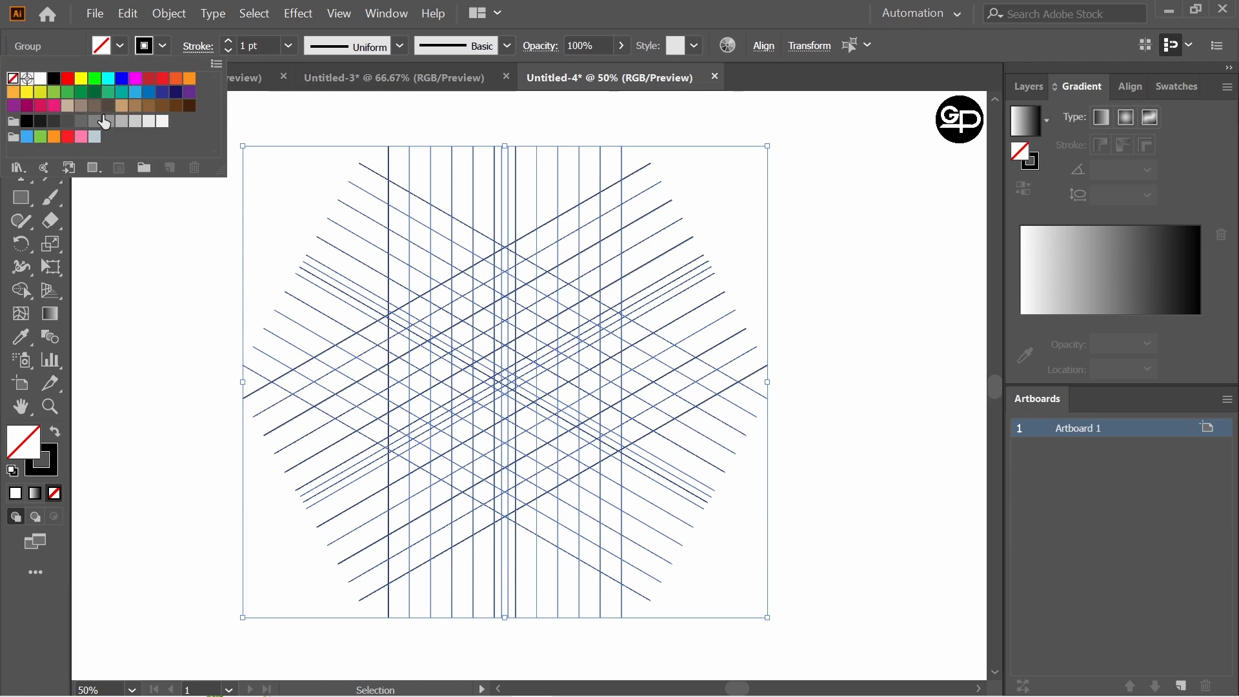
{"action": "left_click", "coordinate": [29, 137]}
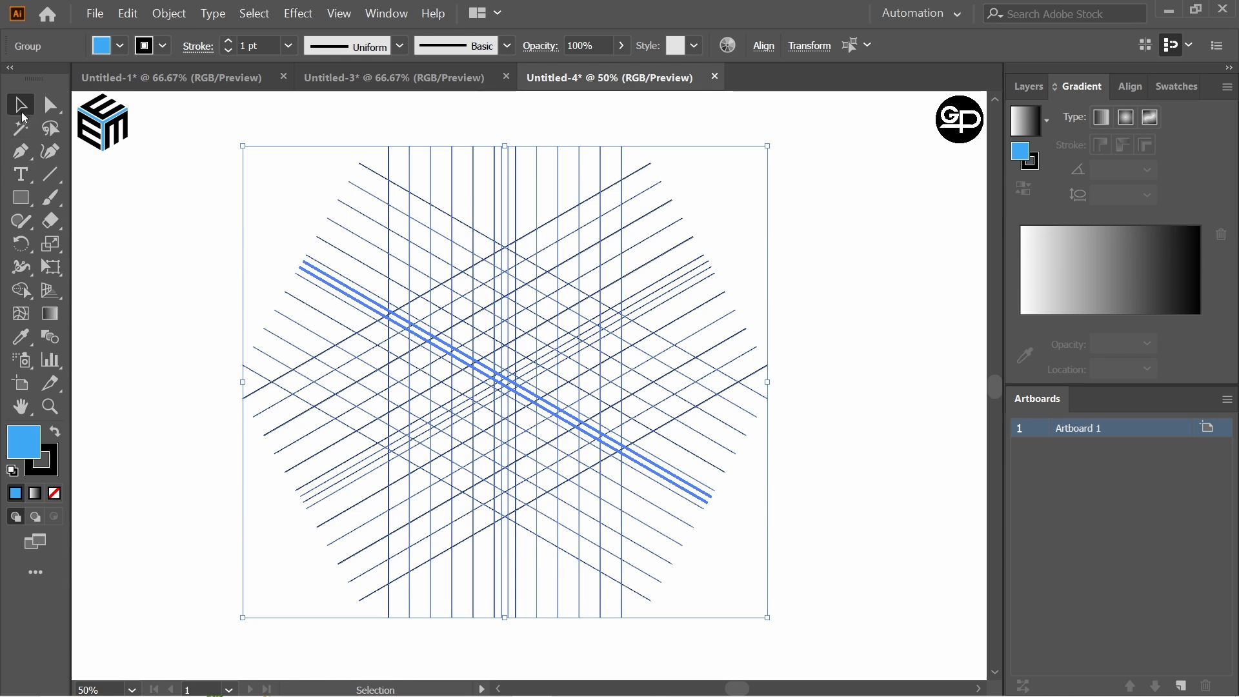
Select the whole grid and use Shape Builder with the light blue fill to merge the narrow central strips into a three-armed Y.
{"action": "left_click", "coordinate": [131, 215]}
{"action": "left_click_drag", "start_coordinate": [235, 143], "coordinate": [746, 506]}
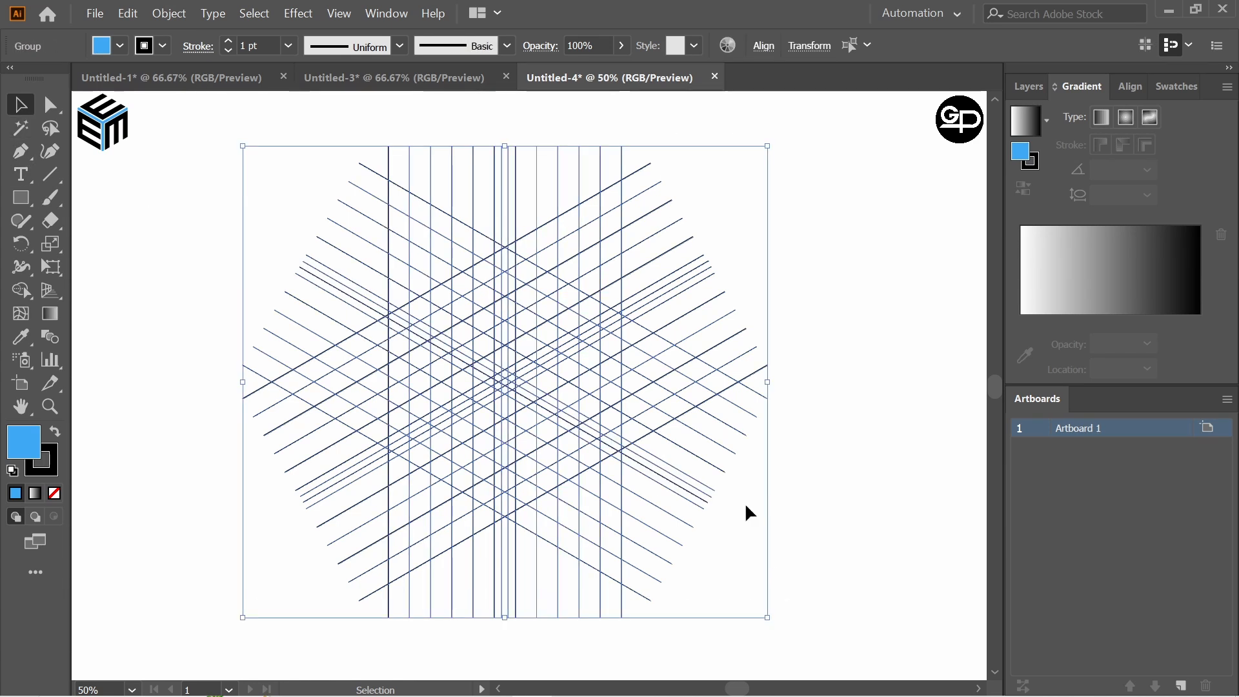
{"action": "left_click", "coordinate": [41, 302]}
{"action": "left_click", "coordinate": [100, 286]}
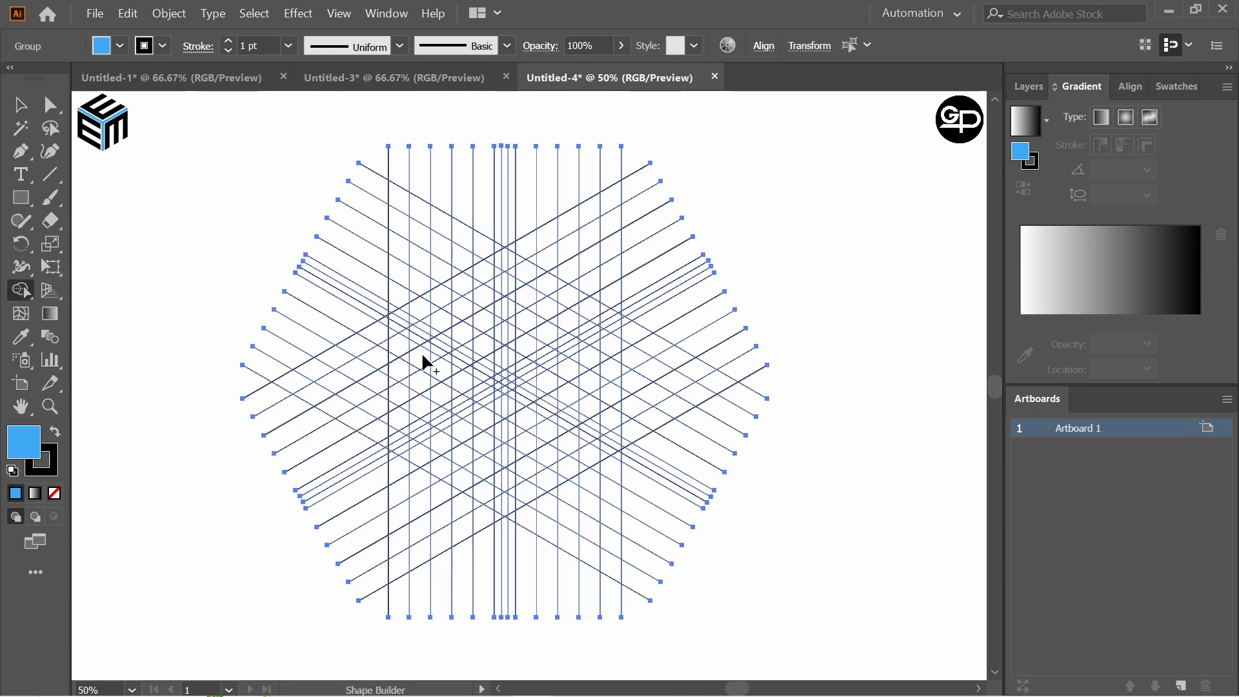
{"action": "left_click", "coordinate": [120, 46]}
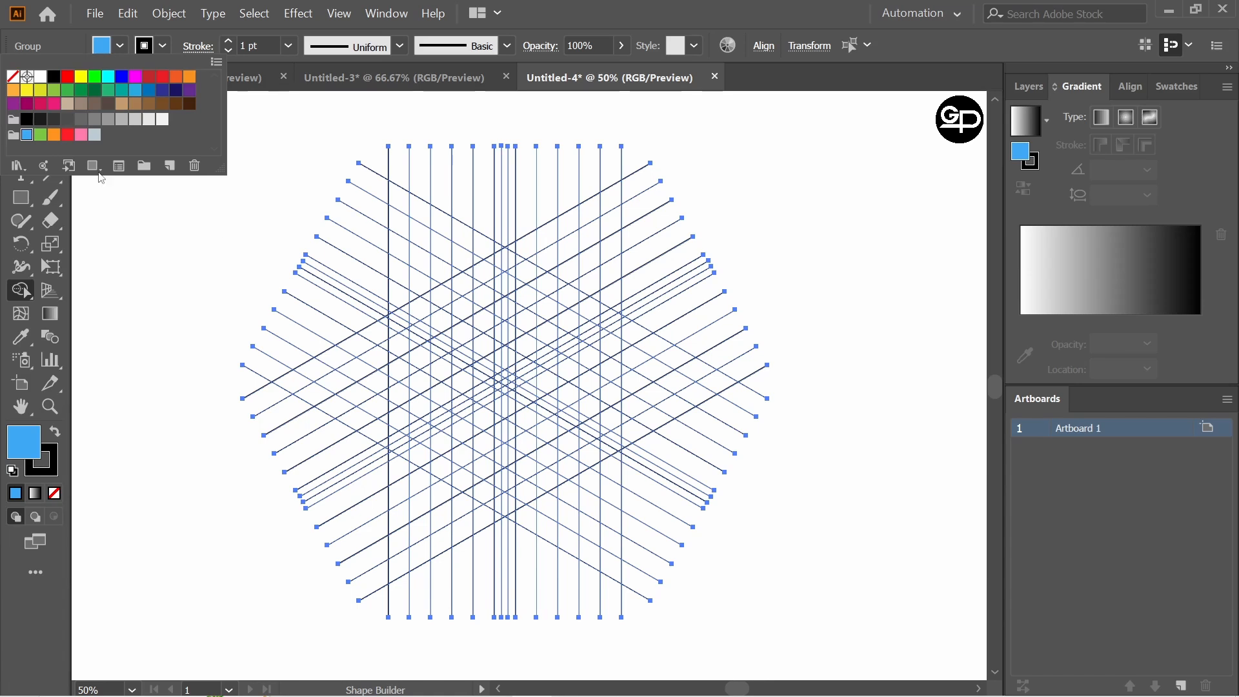
{"action": "left_click", "coordinate": [182, 248]}
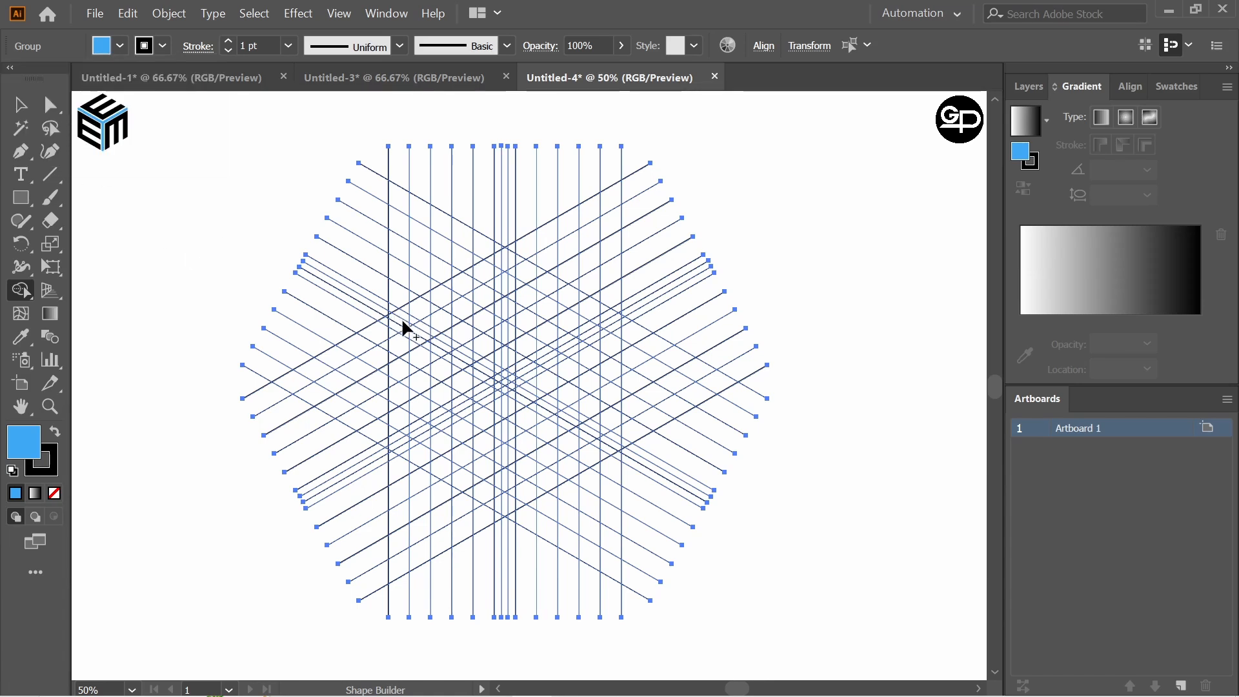
{"action": "mouse_move", "coordinate": [389, 314]}
{"action": "left_mouse_down"}
{"action": "mouse_move", "coordinate": [505, 385]}
{"action": "mouse_move", "coordinate": [609, 332]}
{"action": "left_mouse_up"}
{"action": "left_click_drag", "start_coordinate": [506, 390], "coordinate": [508, 506]}
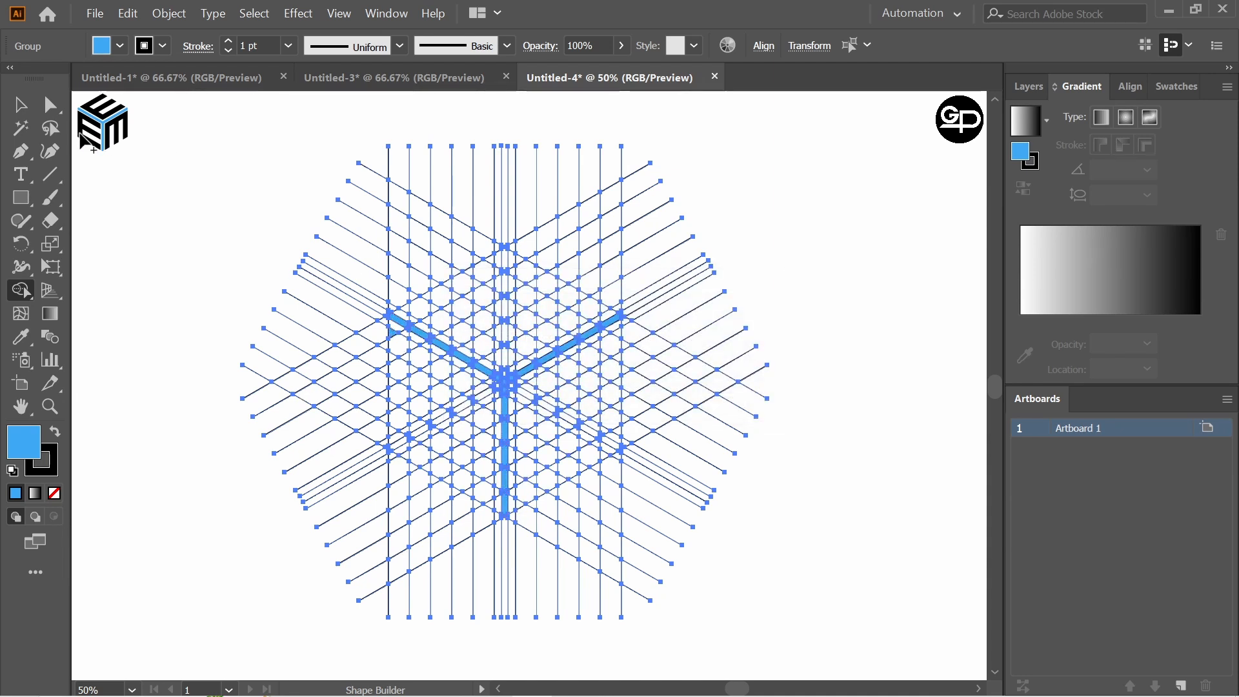
Set the fill to black and merge the grid cells on the cube's left face into a letter E.
{"action": "left_click", "coordinate": [119, 46]}
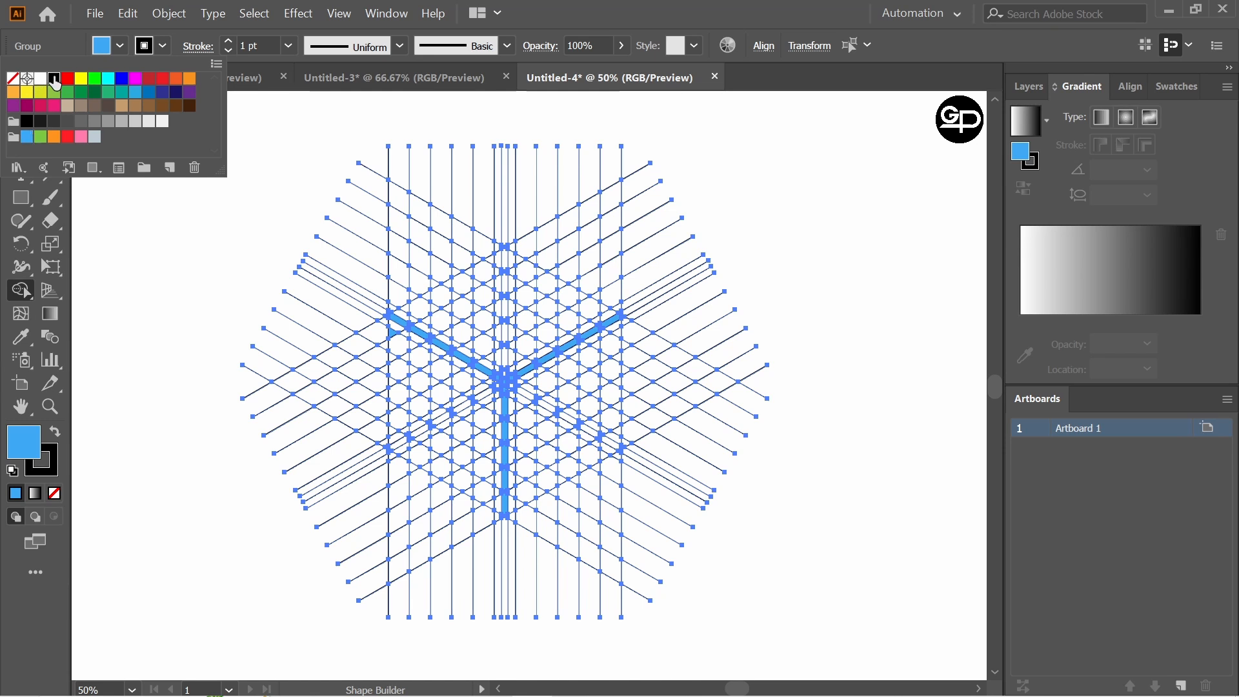
{"action": "left_click", "coordinate": [50, 78]}
{"action": "left_click_drag", "start_coordinate": [392, 332], "coordinate": [402, 457]}
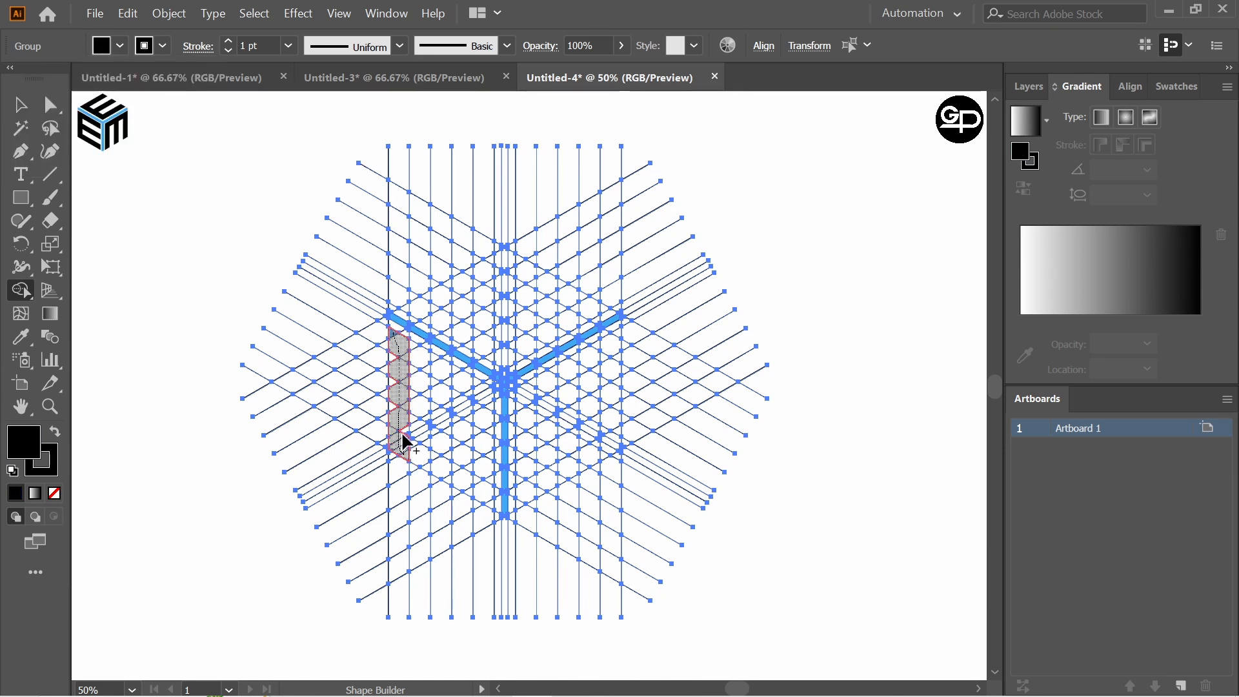
{"action": "mouse_move", "coordinate": [399, 366]}
{"action": "left_mouse_down"}
{"action": "mouse_move", "coordinate": [399, 406]}
{"action": "mouse_move", "coordinate": [432, 471]}
{"action": "mouse_move", "coordinate": [494, 509]}
{"action": "mouse_move", "coordinate": [442, 478]}
{"action": "left_mouse_up"}
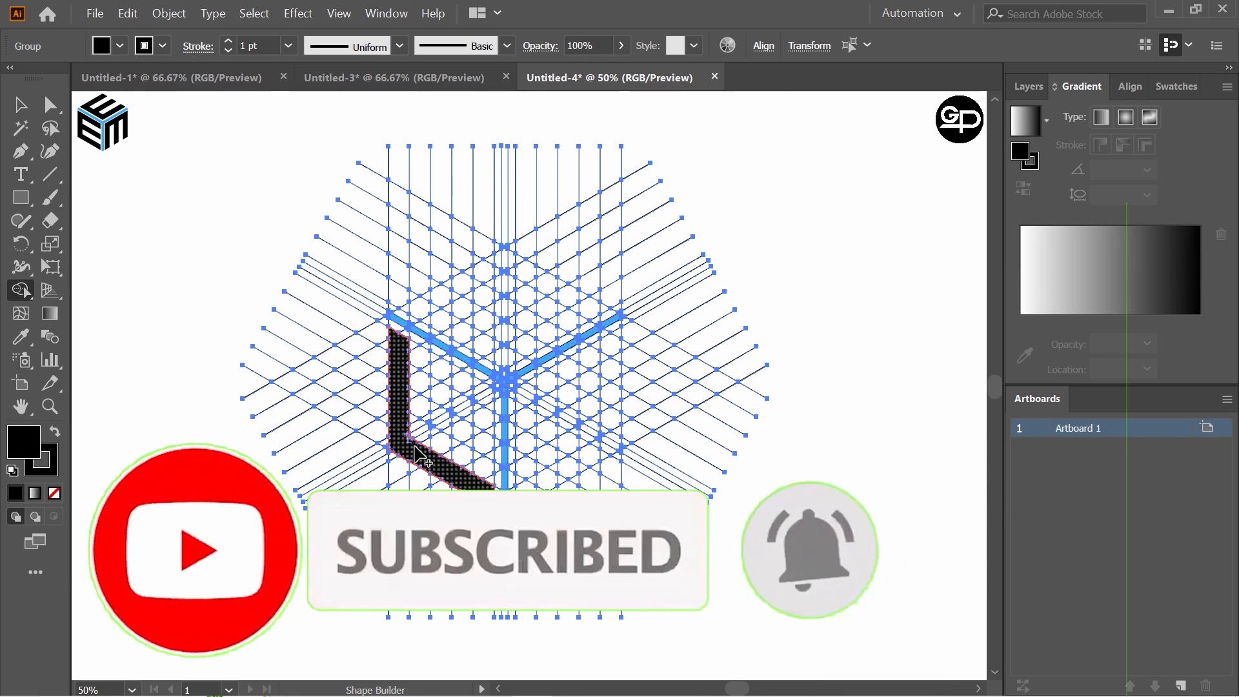
{"action": "mouse_move", "coordinate": [420, 405]}
{"action": "left_mouse_down"}
{"action": "mouse_move", "coordinate": [490, 459]}
{"action": "mouse_move", "coordinate": [478, 439]}
{"action": "mouse_move", "coordinate": [413, 407]}
{"action": "mouse_move", "coordinate": [478, 438]}
{"action": "left_mouse_up"}
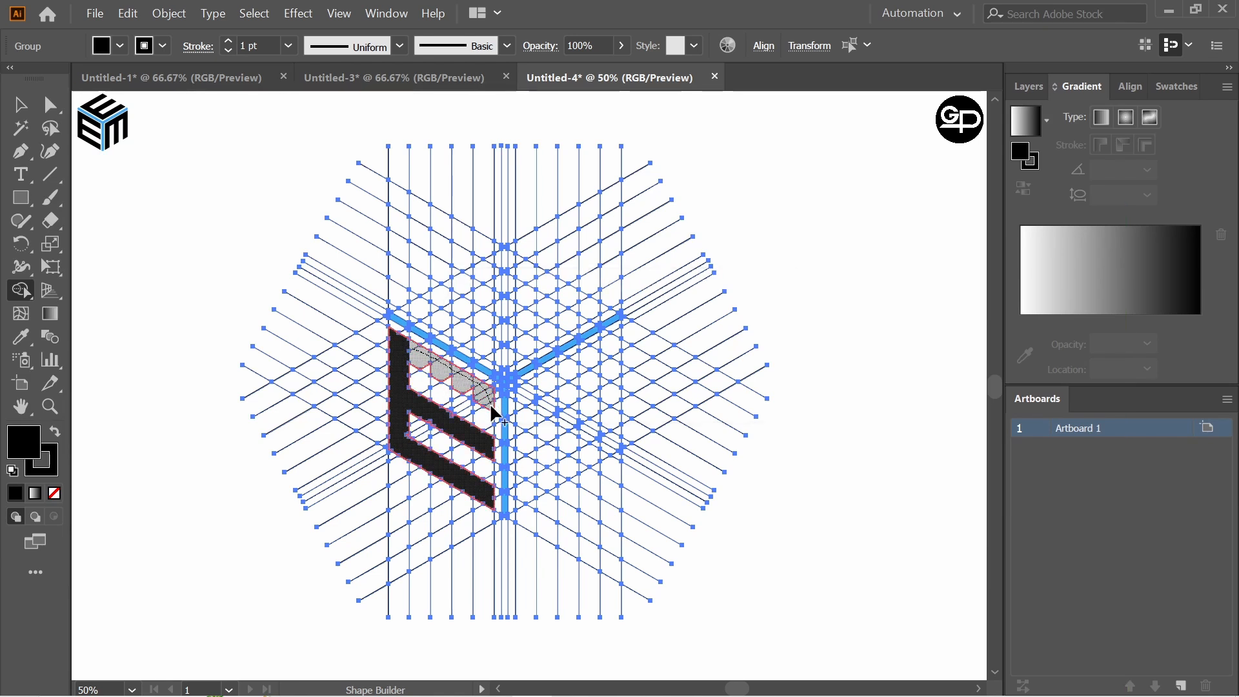
{"action": "left_click_drag", "start_coordinate": [421, 366], "coordinate": [418, 380]}
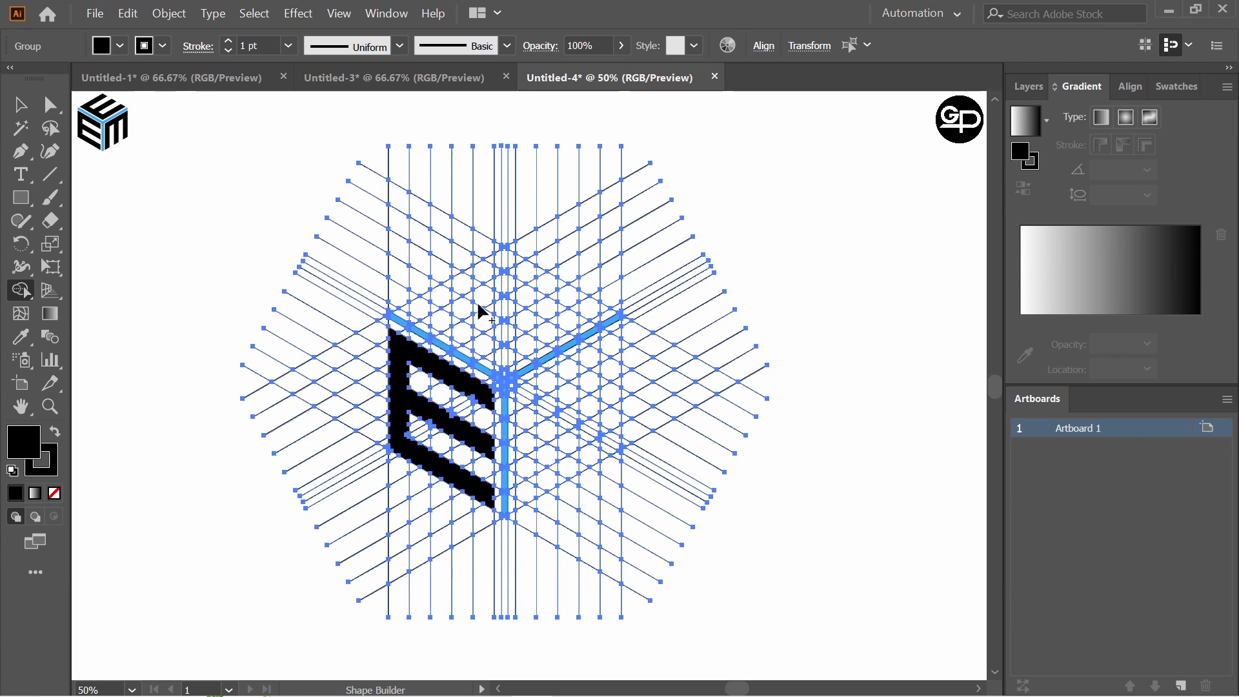
Merge the grid cells on the cube's right face into a black letter M and those on the top face into a black E.
{"action": "mouse_move", "coordinate": [532, 384]}
{"action": "left_mouse_down"}
{"action": "mouse_move", "coordinate": [521, 505]}
{"action": "mouse_move", "coordinate": [526, 397]}
{"action": "mouse_move", "coordinate": [575, 361]}
{"action": "mouse_move", "coordinate": [566, 447]}
{"action": "left_mouse_up"}
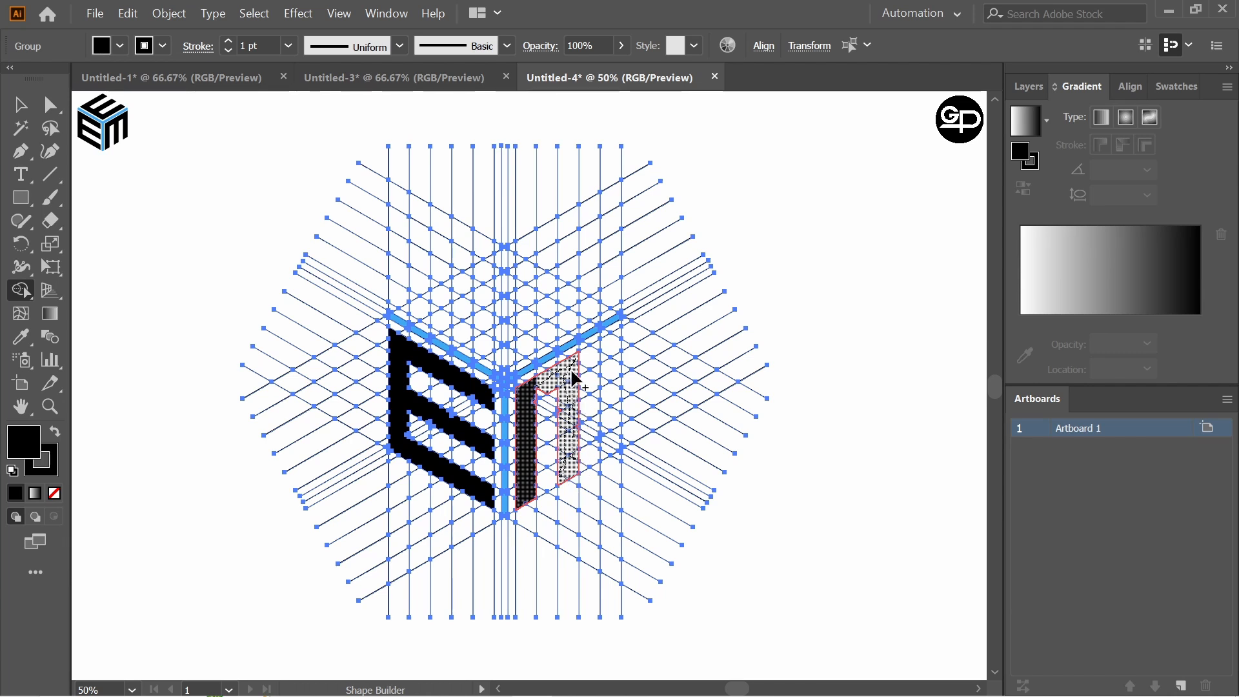
{"action": "mouse_move", "coordinate": [571, 373]}
{"action": "left_mouse_down"}
{"action": "mouse_move", "coordinate": [617, 334]}
{"action": "mouse_move", "coordinate": [579, 367]}
{"action": "mouse_move", "coordinate": [607, 386]}
{"action": "mouse_move", "coordinate": [604, 456]}
{"action": "mouse_move", "coordinate": [615, 351]}
{"action": "mouse_move", "coordinate": [616, 427]}
{"action": "left_mouse_up"}
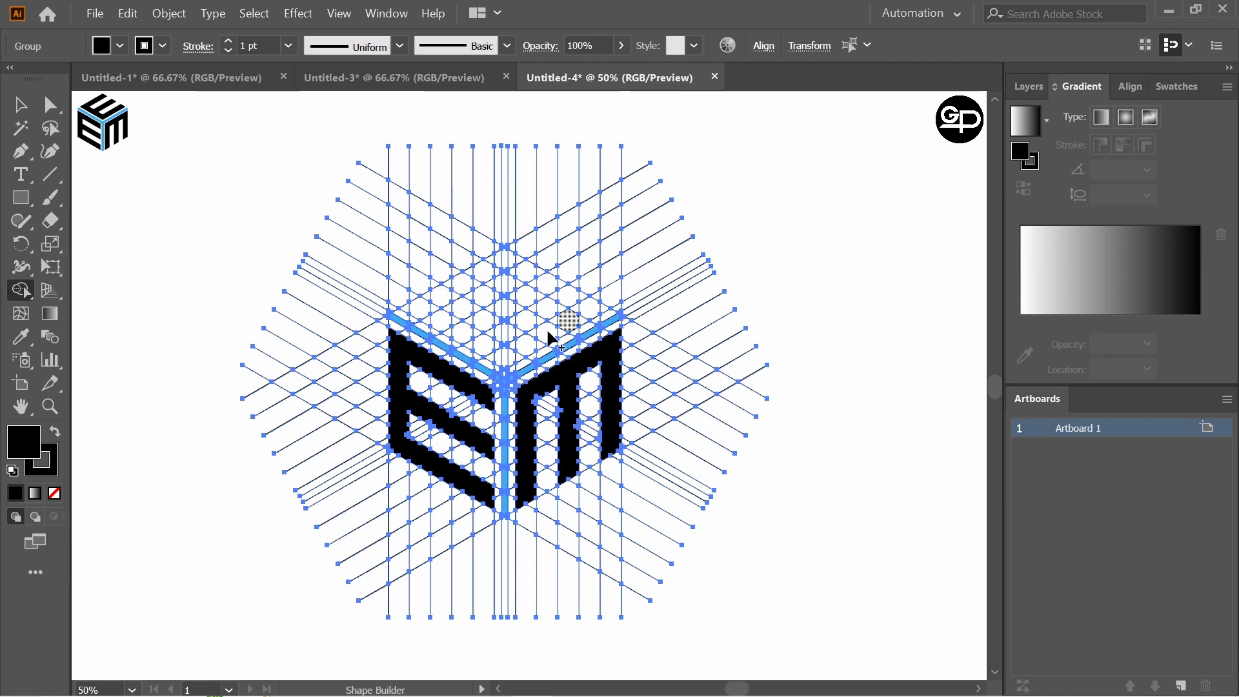
{"action": "left_click_drag", "start_coordinate": [420, 306], "coordinate": [494, 350]}
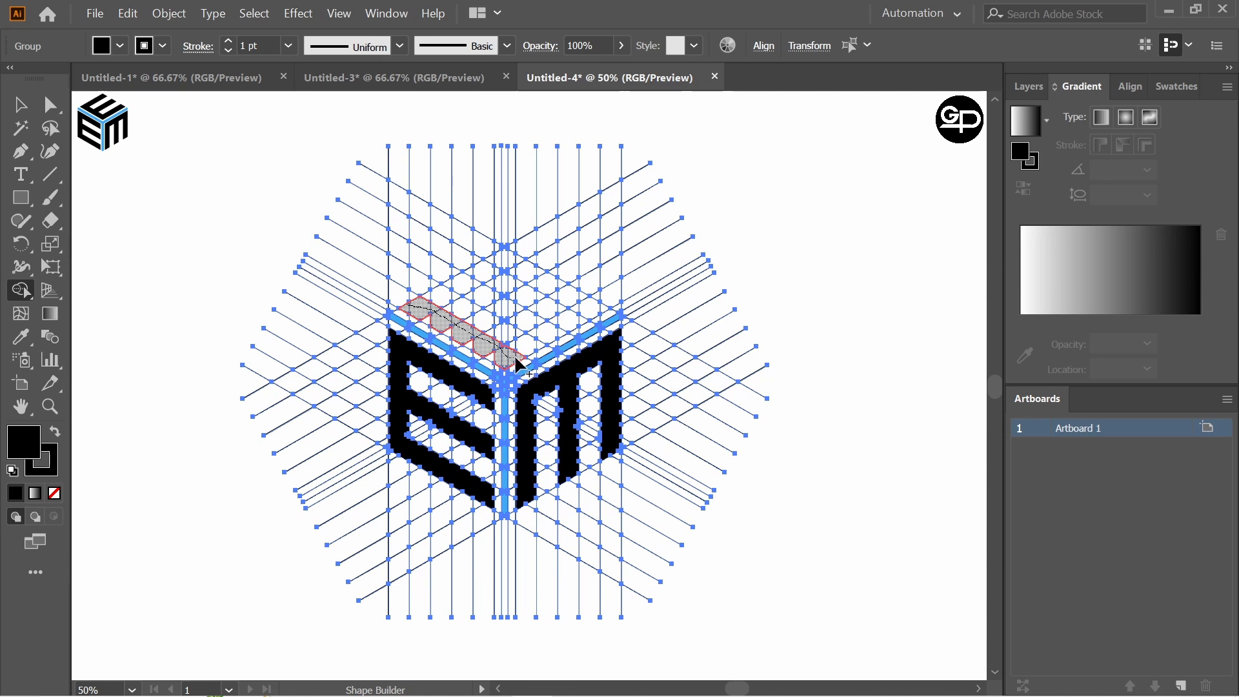
{"action": "mouse_move", "coordinate": [492, 356]}
{"action": "left_mouse_down"}
{"action": "mouse_move", "coordinate": [426, 321]}
{"action": "mouse_move", "coordinate": [505, 357]}
{"action": "mouse_move", "coordinate": [601, 308]}
{"action": "mouse_move", "coordinate": [519, 357]}
{"action": "mouse_move", "coordinate": [520, 307]}
{"action": "mouse_move", "coordinate": [552, 288]}
{"action": "mouse_move", "coordinate": [538, 293]}
{"action": "left_mouse_up"}
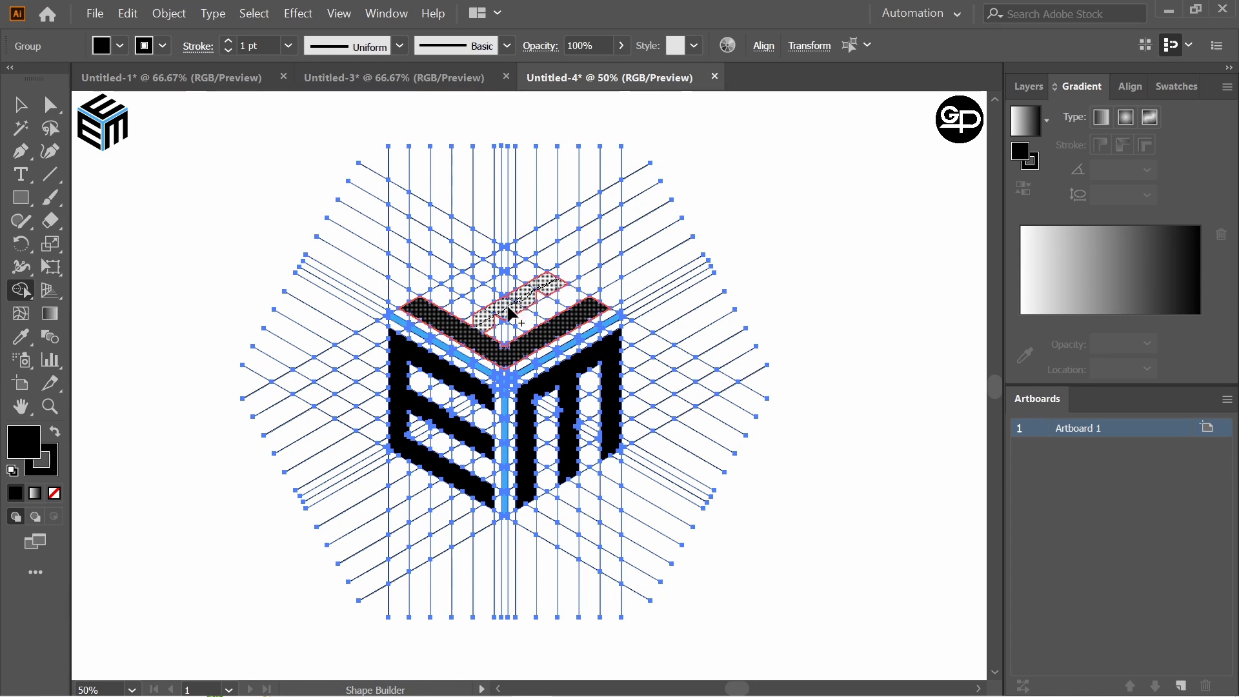
{"action": "left_click_drag", "start_coordinate": [471, 321], "coordinate": [549, 290]}
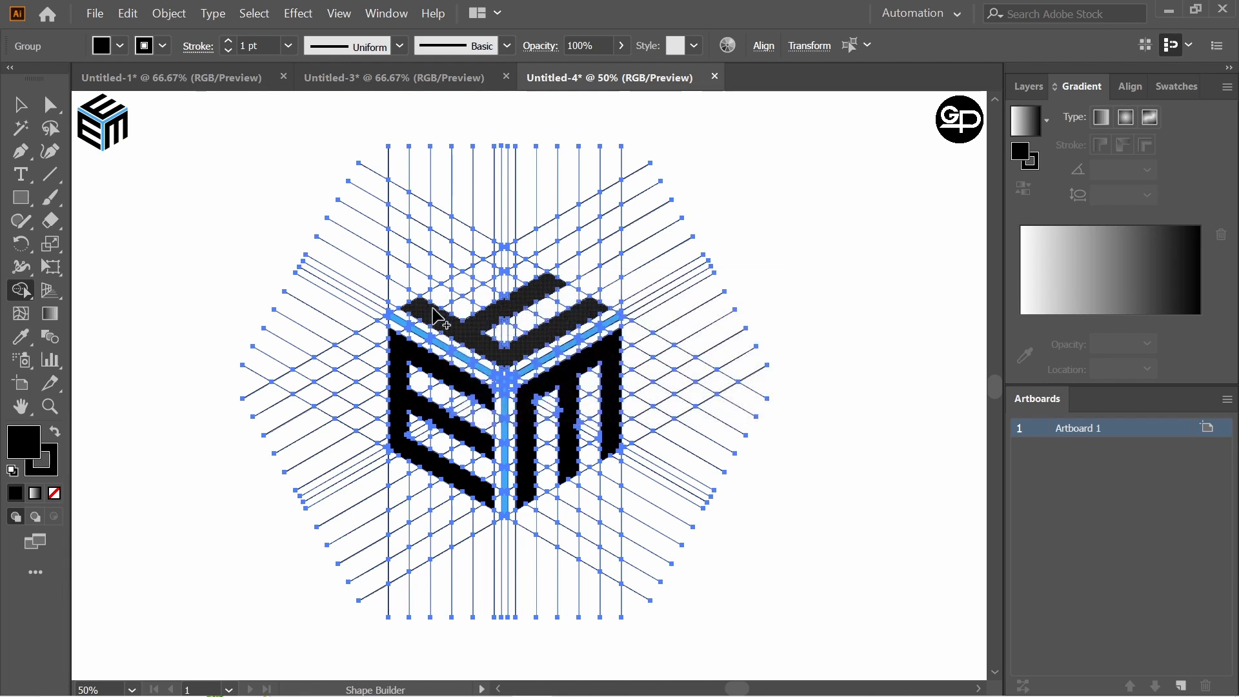
{"action": "mouse_move", "coordinate": [447, 299]}
{"action": "left_mouse_down"}
{"action": "mouse_move", "coordinate": [520, 265]}
{"action": "mouse_move", "coordinate": [448, 291]}
{"action": "mouse_move", "coordinate": [429, 318]}
{"action": "left_mouse_up"}
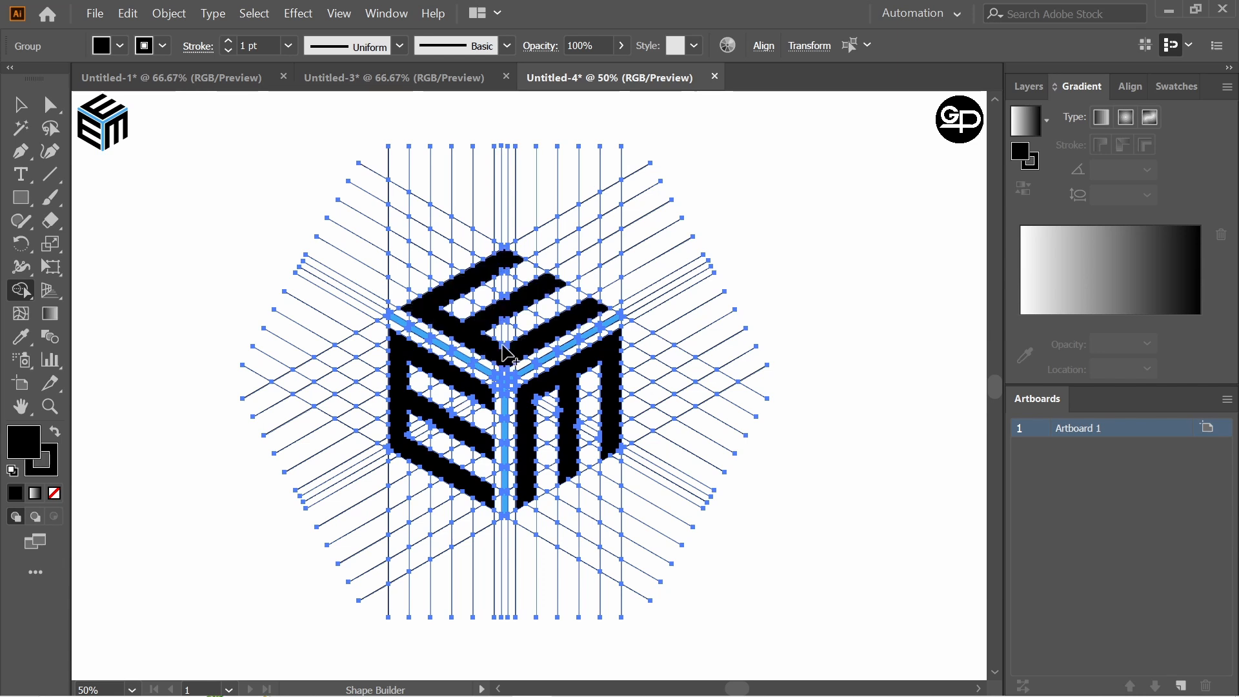
Merge the small leftover slivers along the edges of the M on the right face into the letter.
{"action": "scroll", "coordinate": [532, 416], "scroll_direction": "up", "scroll_amount": 3}
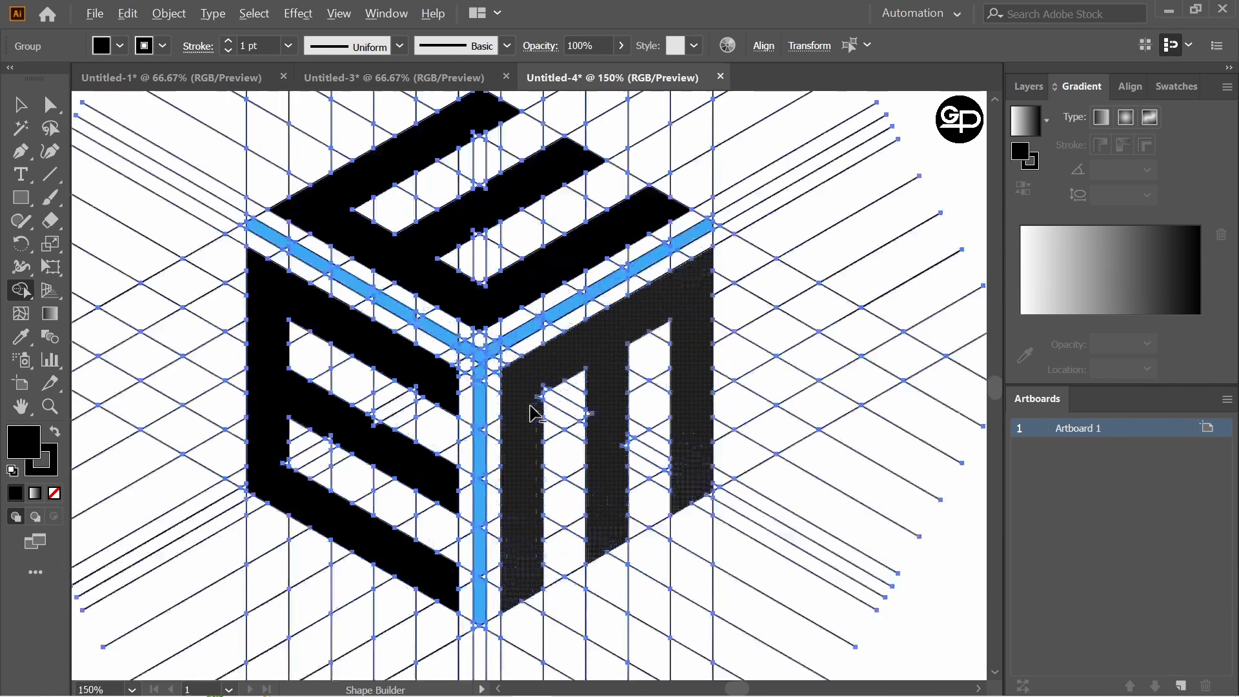
{"action": "left_click_drag", "start_coordinate": [545, 392], "coordinate": [538, 397]}
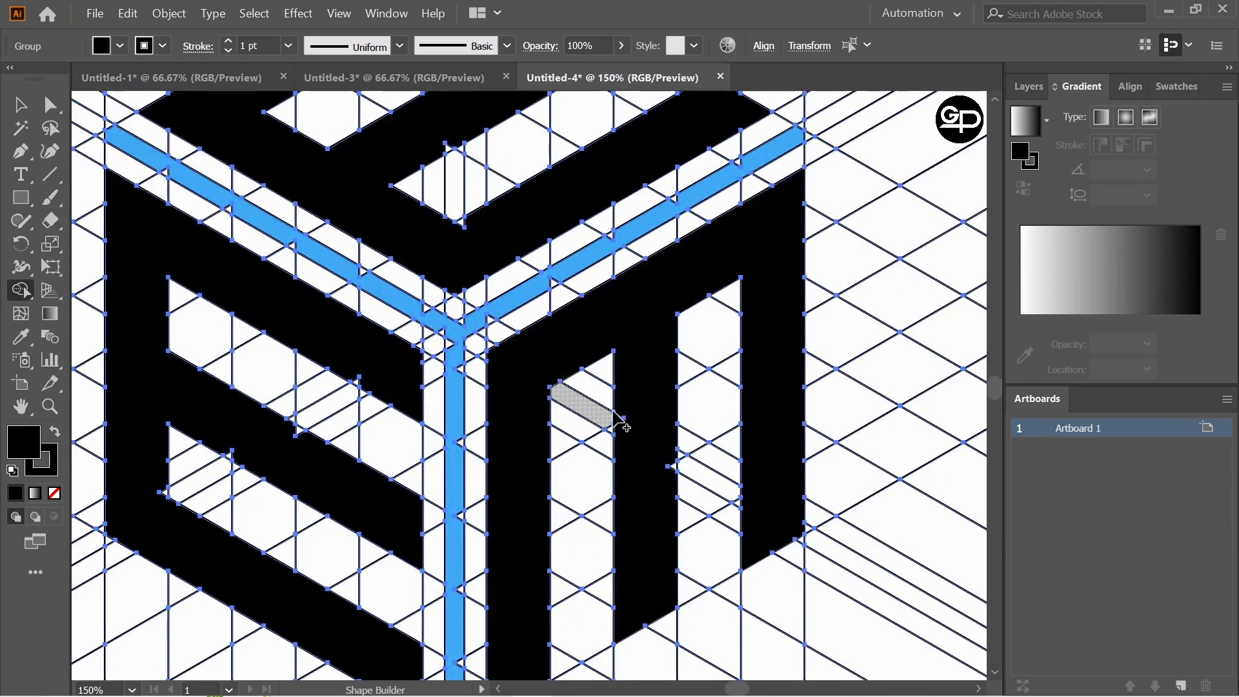
{"action": "scroll", "coordinate": [617, 417], "scroll_direction": "down", "scroll_amount": 1}
{"action": "mouse_move", "coordinate": [619, 404]}
{"action": "left_mouse_down"}
{"action": "mouse_move", "coordinate": [619, 394]}
{"action": "mouse_move", "coordinate": [666, 421]}
{"action": "left_mouse_up"}
{"action": "scroll", "coordinate": [639, 422], "scroll_direction": "down", "scroll_amount": 3}
{"action": "scroll", "coordinate": [696, 457], "scroll_direction": "up", "scroll_amount": 3}
{"action": "scroll", "coordinate": [698, 431], "scroll_direction": "down", "scroll_amount": 2}
{"action": "scroll", "coordinate": [697, 431], "scroll_direction": "down", "scroll_amount": 1}
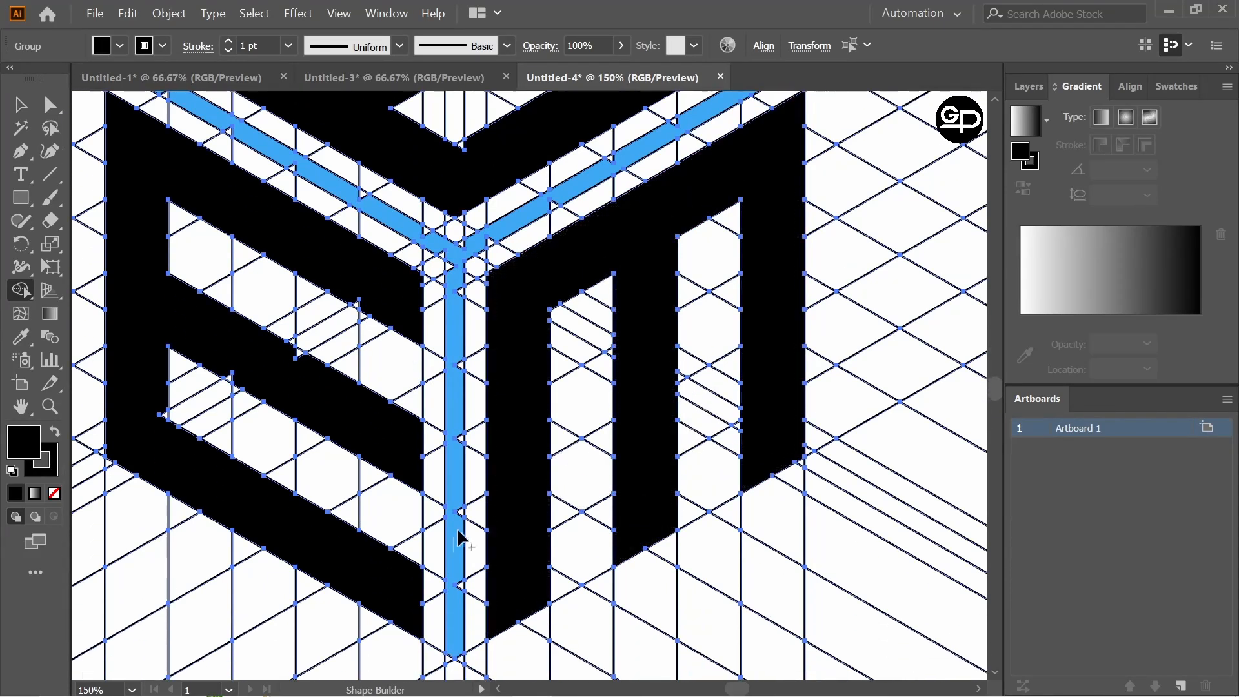
Merge the leftover slivers along the inner edges of the left face's E into the letter.
{"action": "scroll", "coordinate": [297, 496], "scroll_direction": "up", "scroll_amount": 1}
{"action": "mouse_move", "coordinate": [229, 407]}
{"action": "left_mouse_down"}
{"action": "mouse_move", "coordinate": [289, 384]}
{"action": "mouse_move", "coordinate": [306, 392]}
{"action": "mouse_move", "coordinate": [163, 455]}
{"action": "left_mouse_up"}
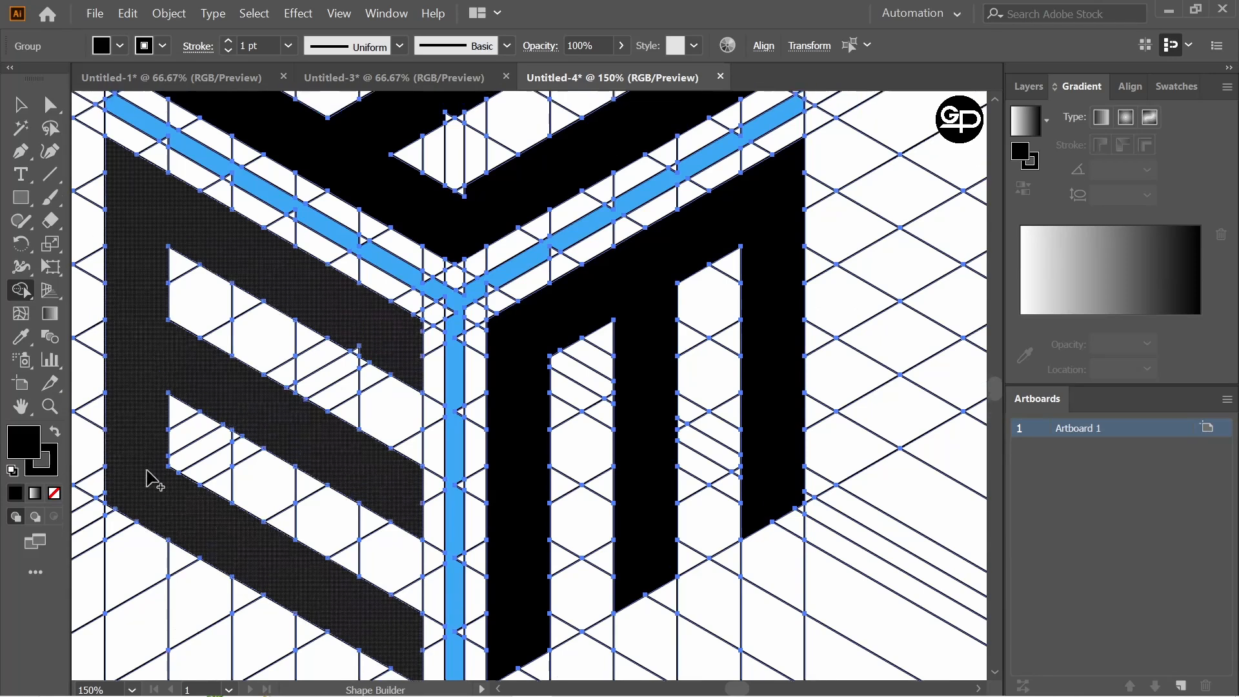
{"action": "scroll", "coordinate": [316, 416], "scroll_direction": "up", "scroll_amount": 2}
{"action": "scroll", "coordinate": [381, 413], "scroll_direction": "up", "scroll_amount": 4}
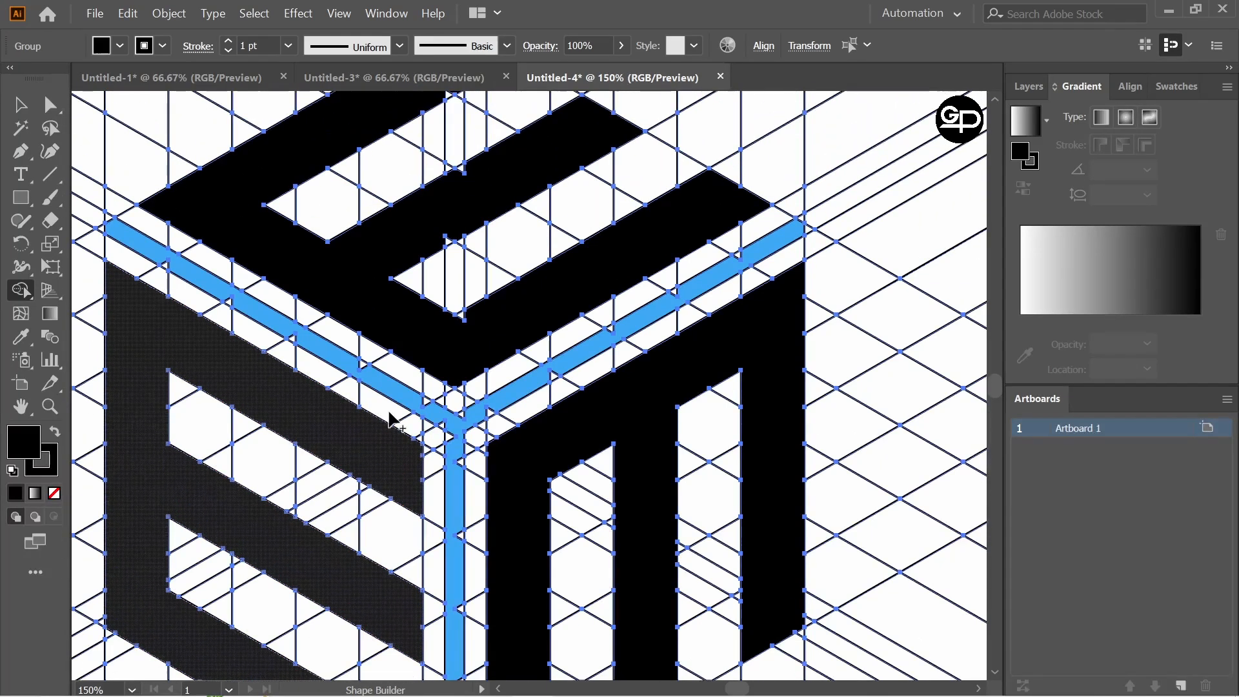
Merge the leftover slivers at the central vertical lines into the E on the top face.
{"action": "scroll", "coordinate": [464, 423], "scroll_direction": "down", "scroll_amount": 3}
{"action": "left_click", "coordinate": [453, 411]}
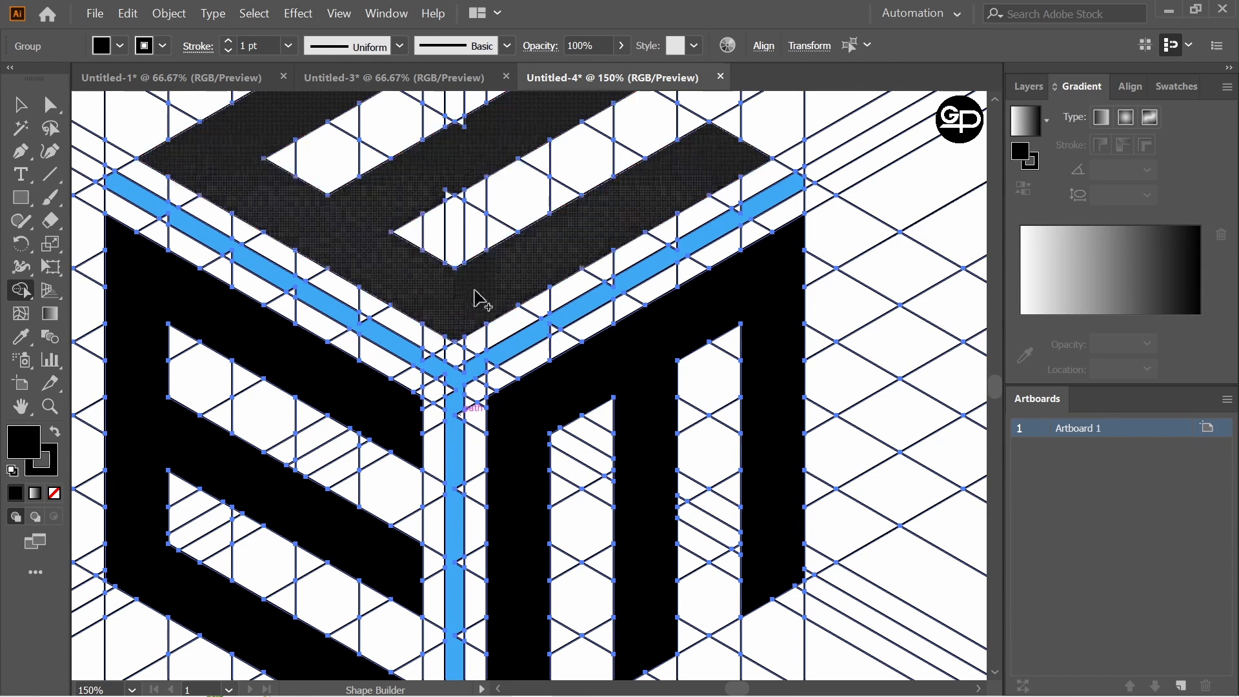
{"action": "scroll", "coordinate": [480, 300], "scroll_direction": "up", "scroll_amount": 3}
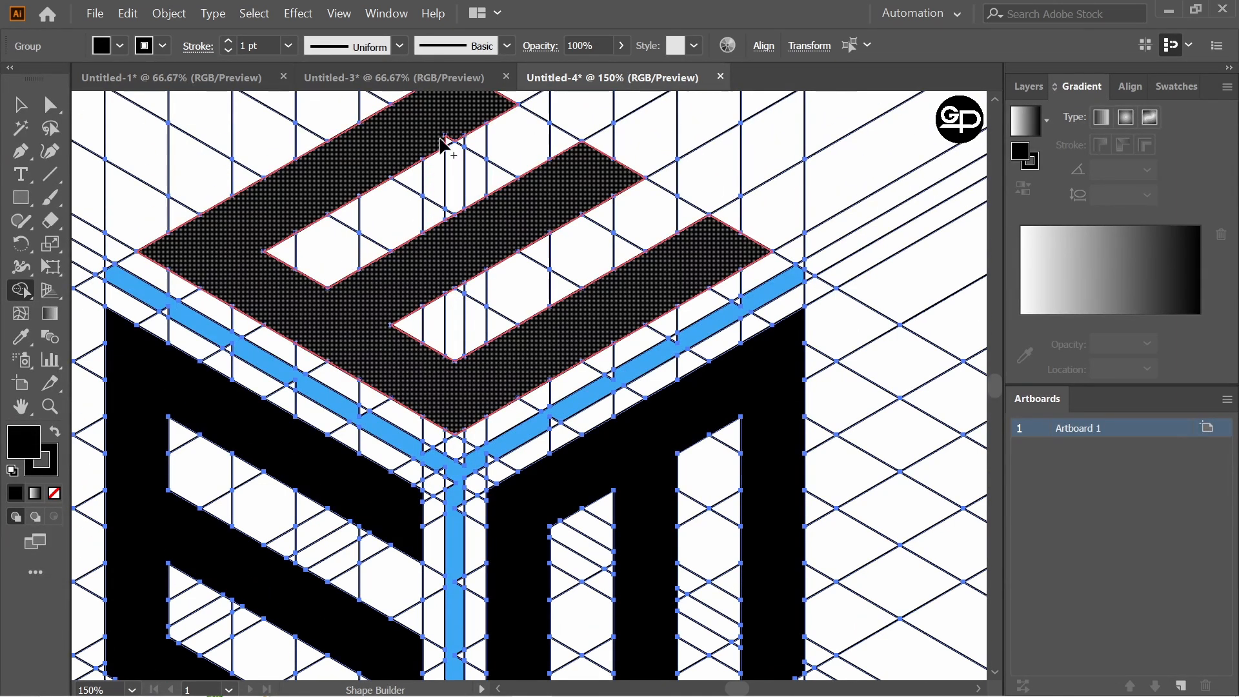
{"action": "scroll", "coordinate": [442, 154], "scroll_direction": "up", "scroll_amount": 1}
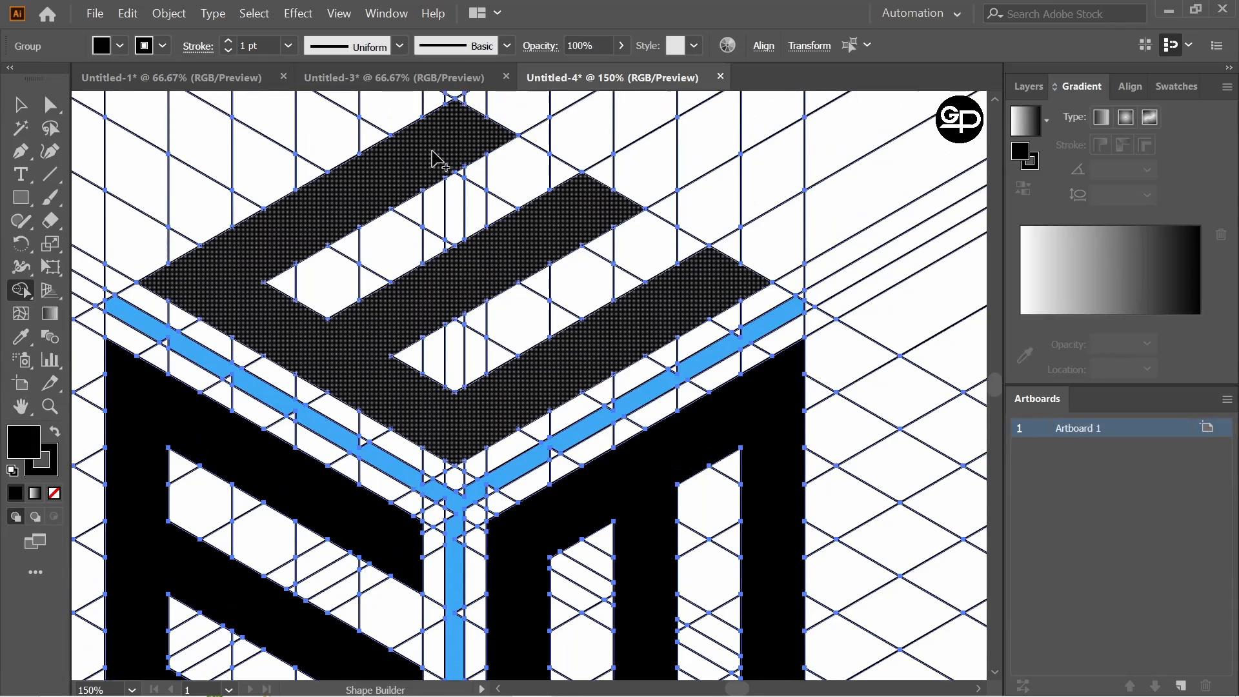
{"action": "scroll", "coordinate": [438, 161], "scroll_direction": "down", "scroll_amount": 5}
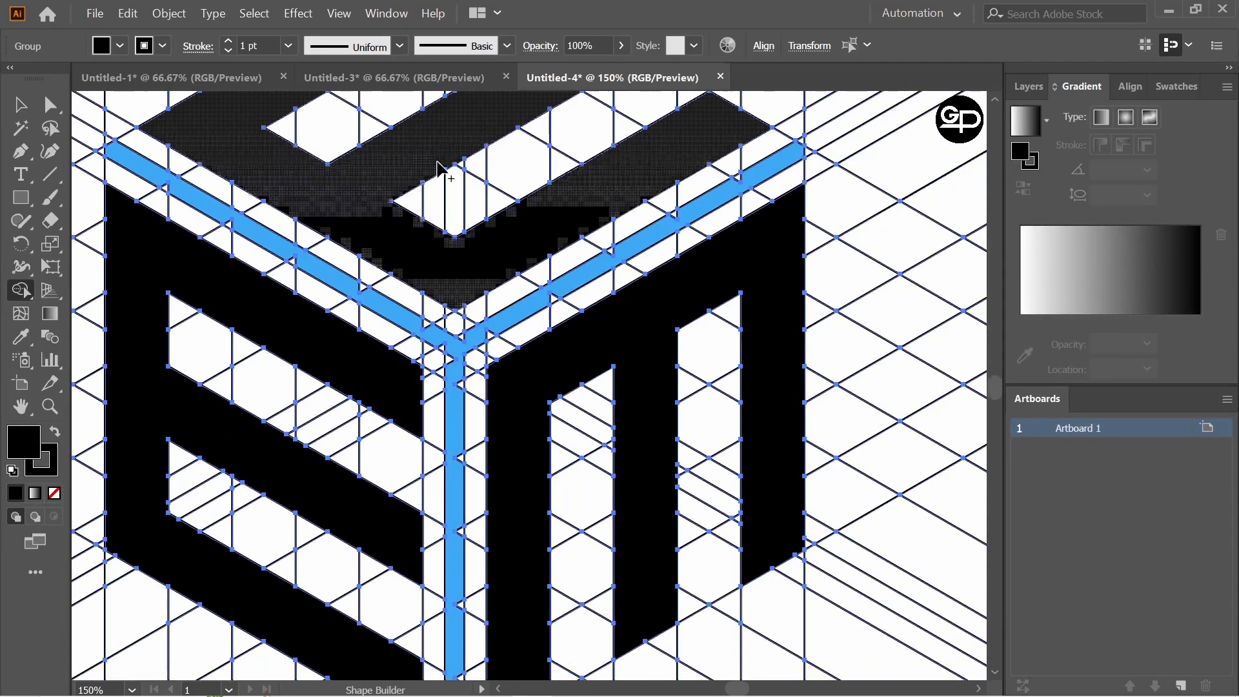
Set the fill to light blue and merge the small gaps along the Y's two upper arms and centre into it.
{"action": "left_click", "coordinate": [118, 48]}
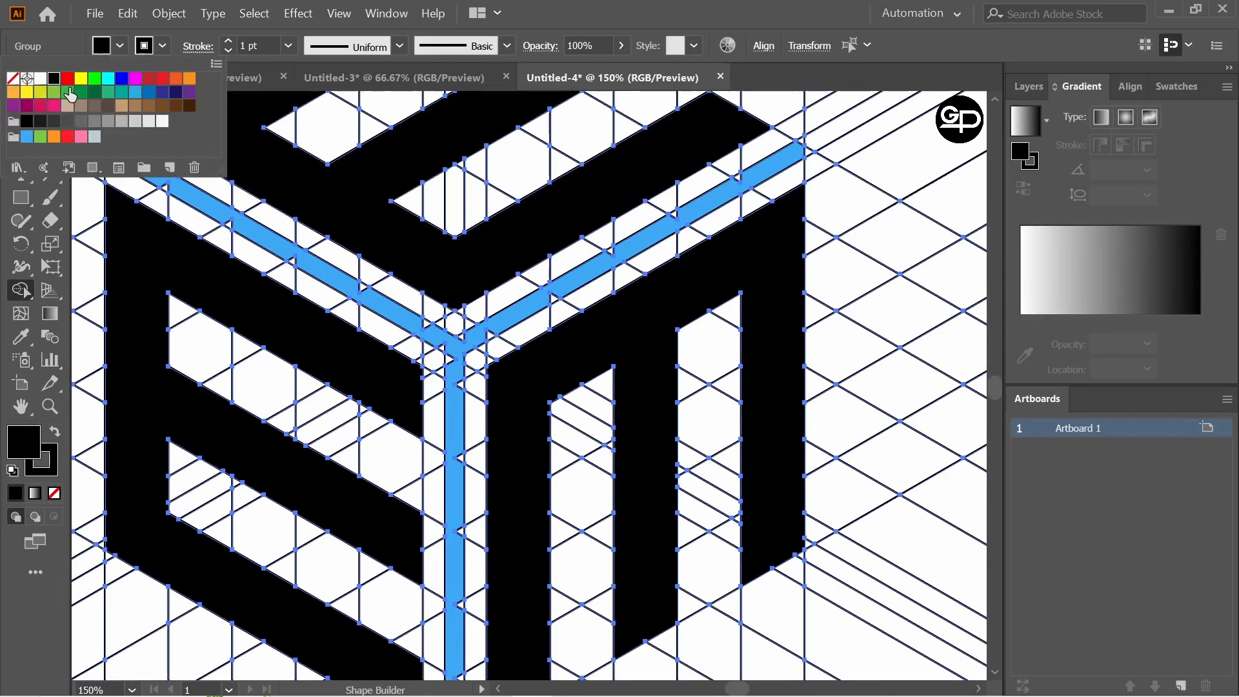
{"action": "left_click", "coordinate": [28, 138]}
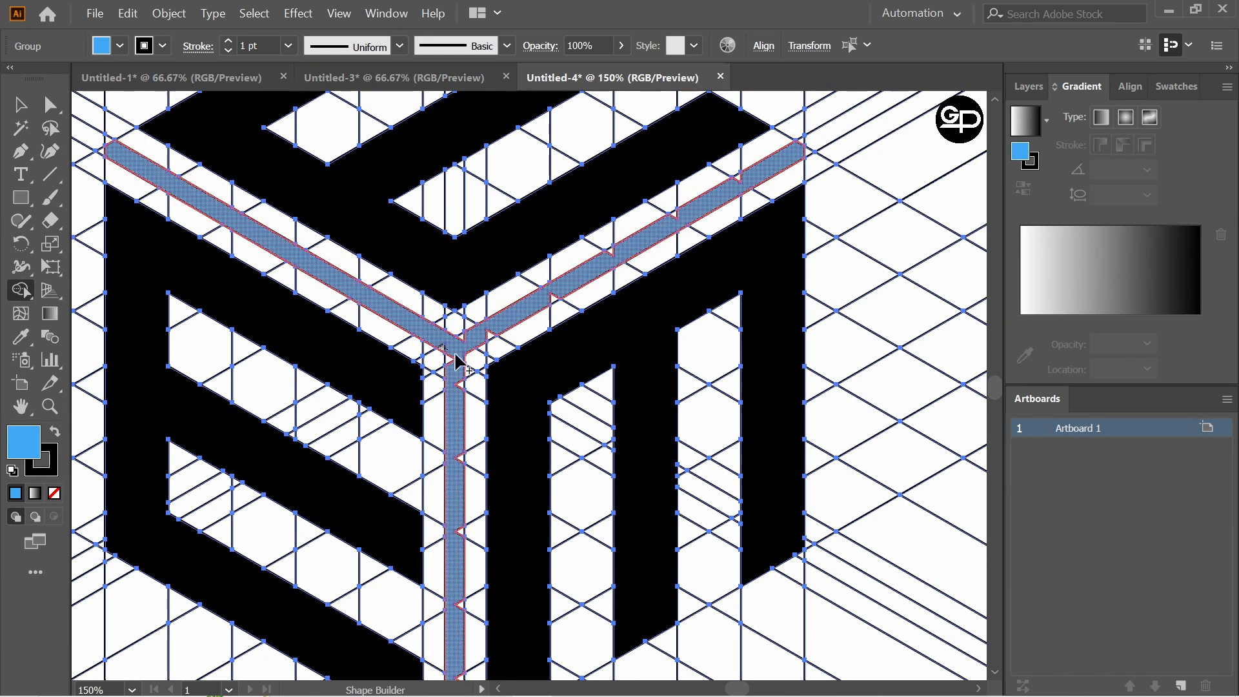
{"action": "left_click_drag", "start_coordinate": [459, 343], "coordinate": [450, 370]}
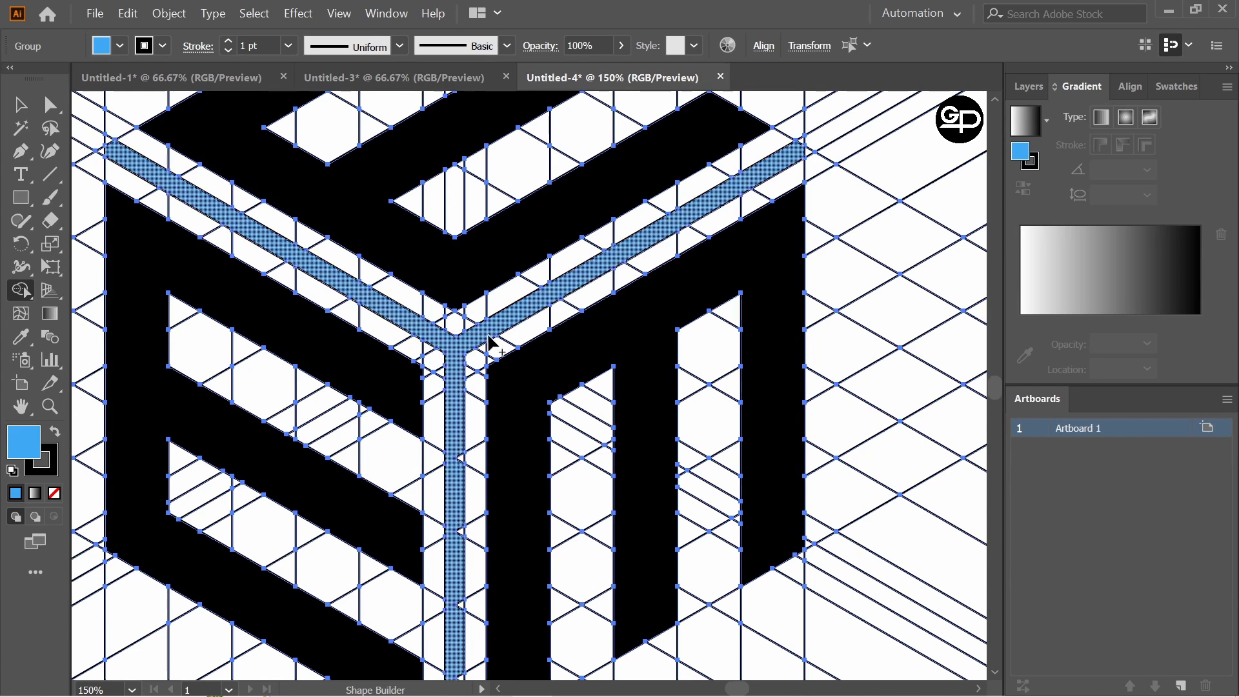
Merge the remaining small gaps along the Y's vertical arm into the light blue shape.
{"action": "scroll", "coordinate": [474, 361], "scroll_direction": "down", "scroll_amount": 2}
{"action": "left_click_drag", "start_coordinate": [452, 397], "coordinate": [466, 409]}
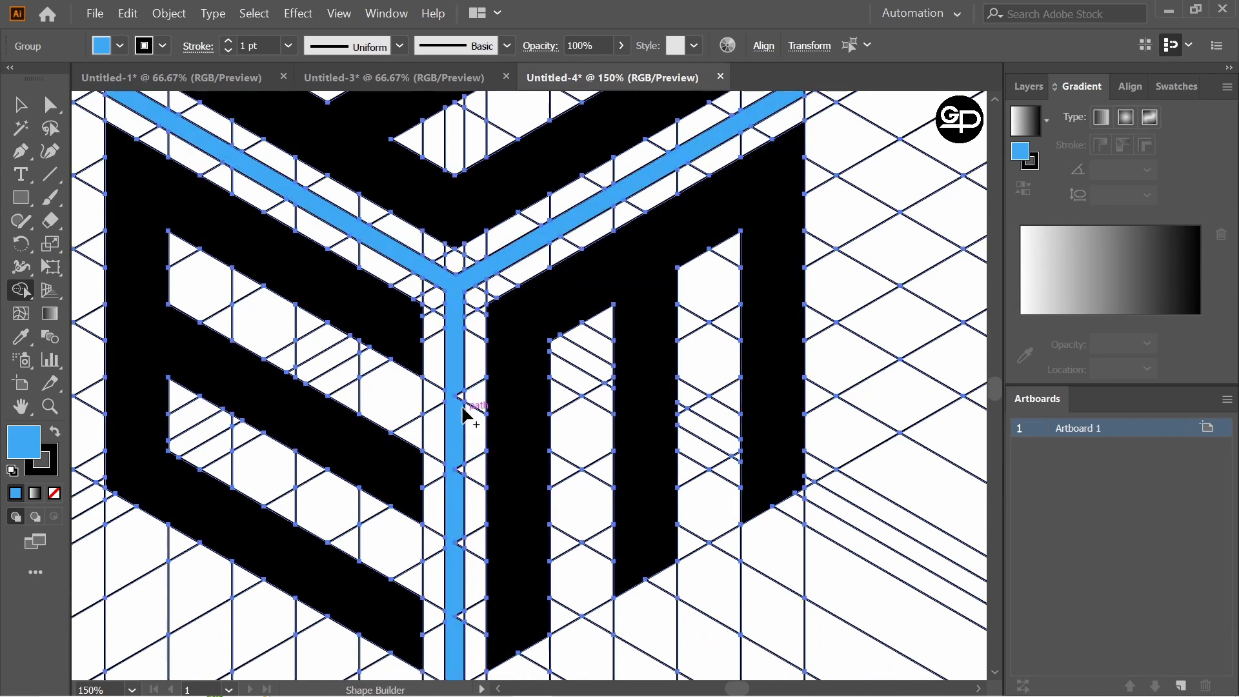
{"action": "scroll", "coordinate": [460, 412], "scroll_direction": "down", "scroll_amount": 2}
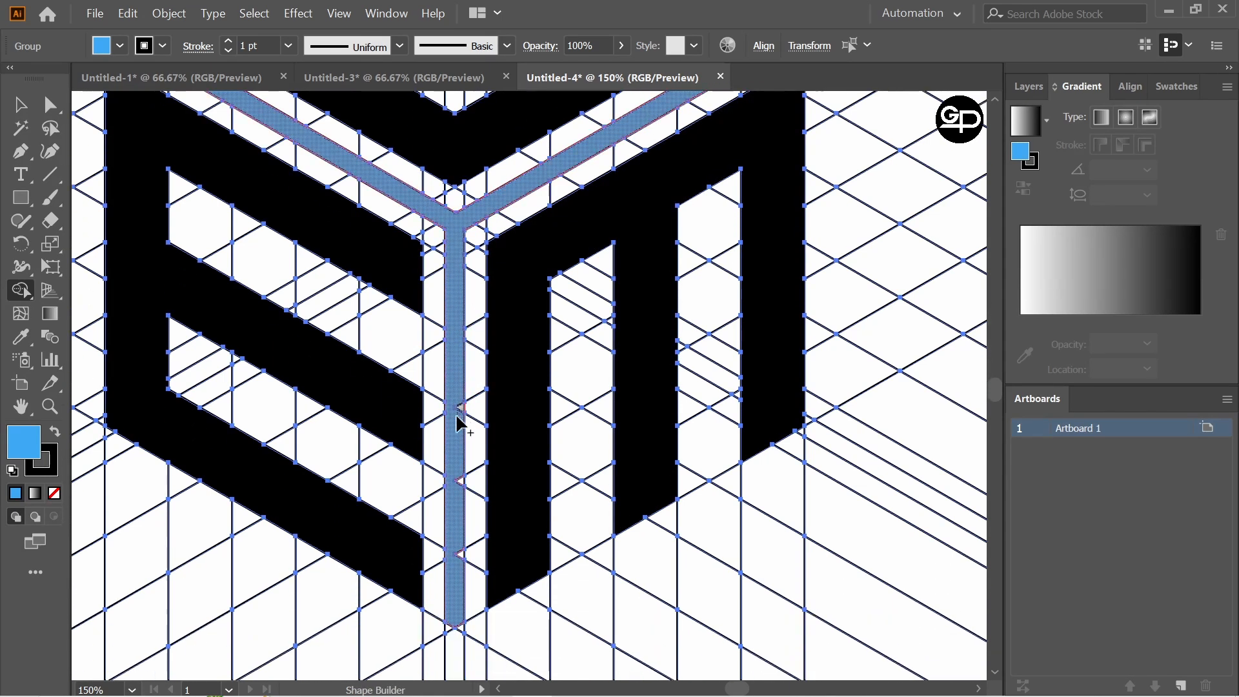
{"action": "left_click_drag", "start_coordinate": [457, 416], "coordinate": [456, 421]}
{"action": "scroll", "coordinate": [465, 491], "scroll_direction": "down", "scroll_amount": 2}
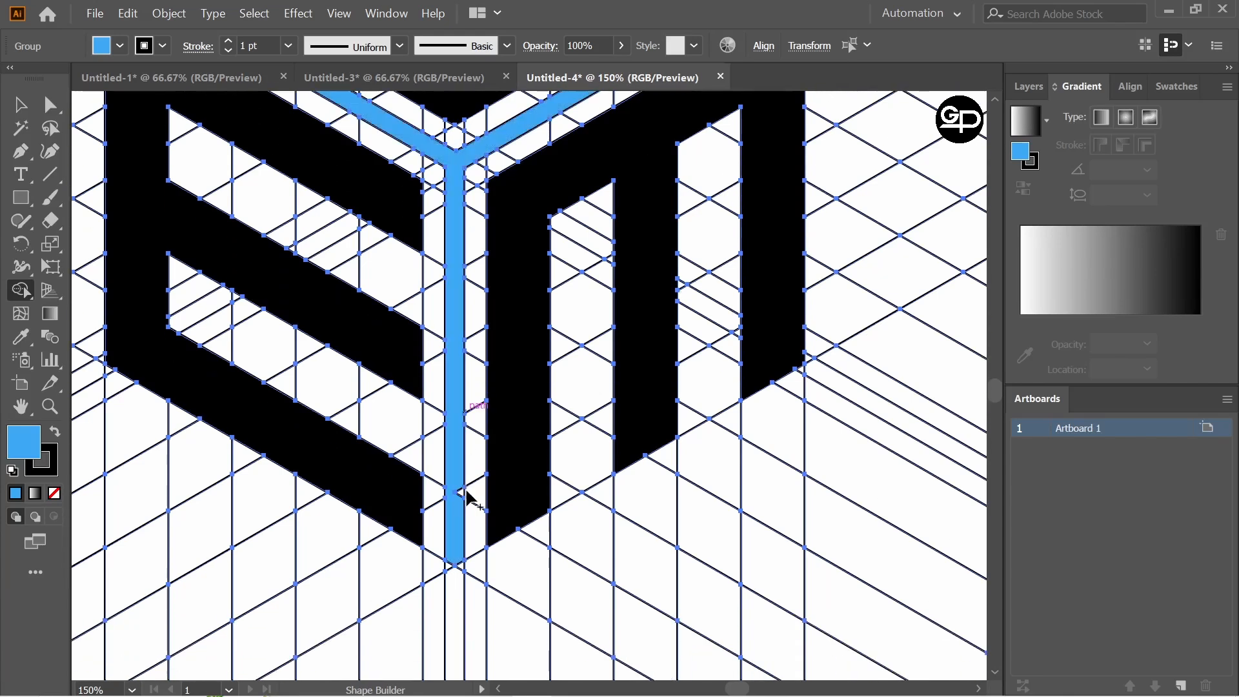
{"action": "scroll", "coordinate": [459, 500], "scroll_direction": "up", "scroll_amount": 2}
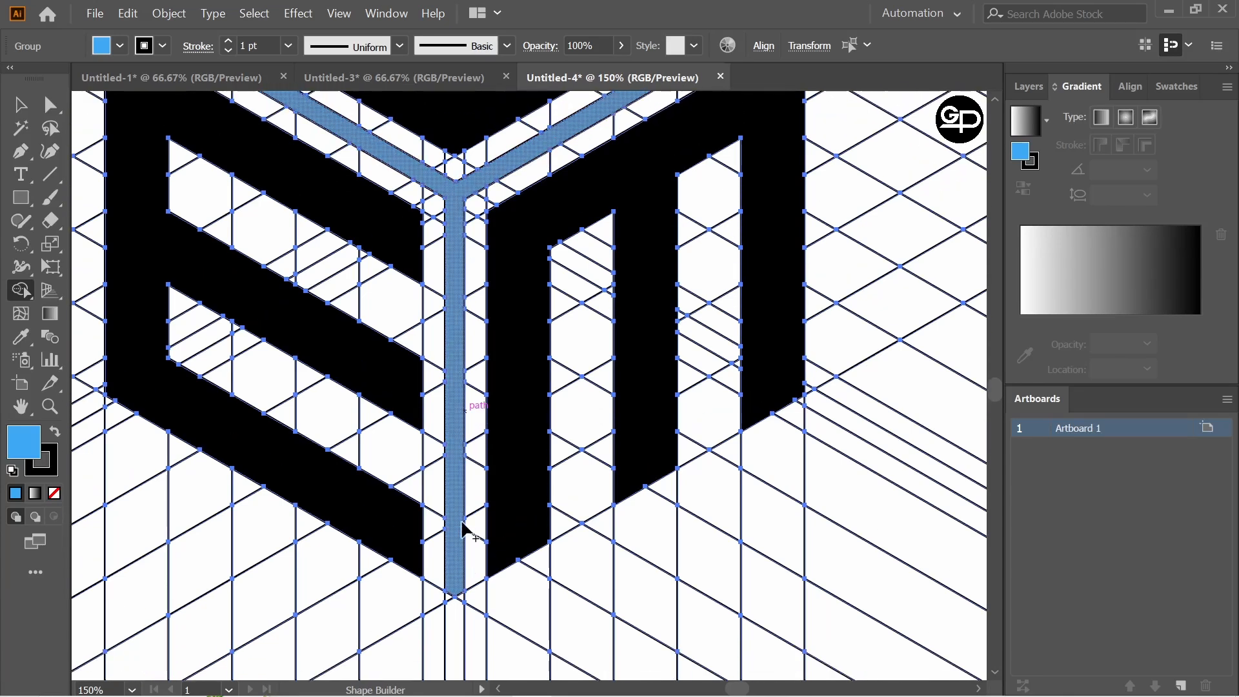
{"action": "scroll", "coordinate": [466, 510], "scroll_direction": "up", "scroll_amount": 6}
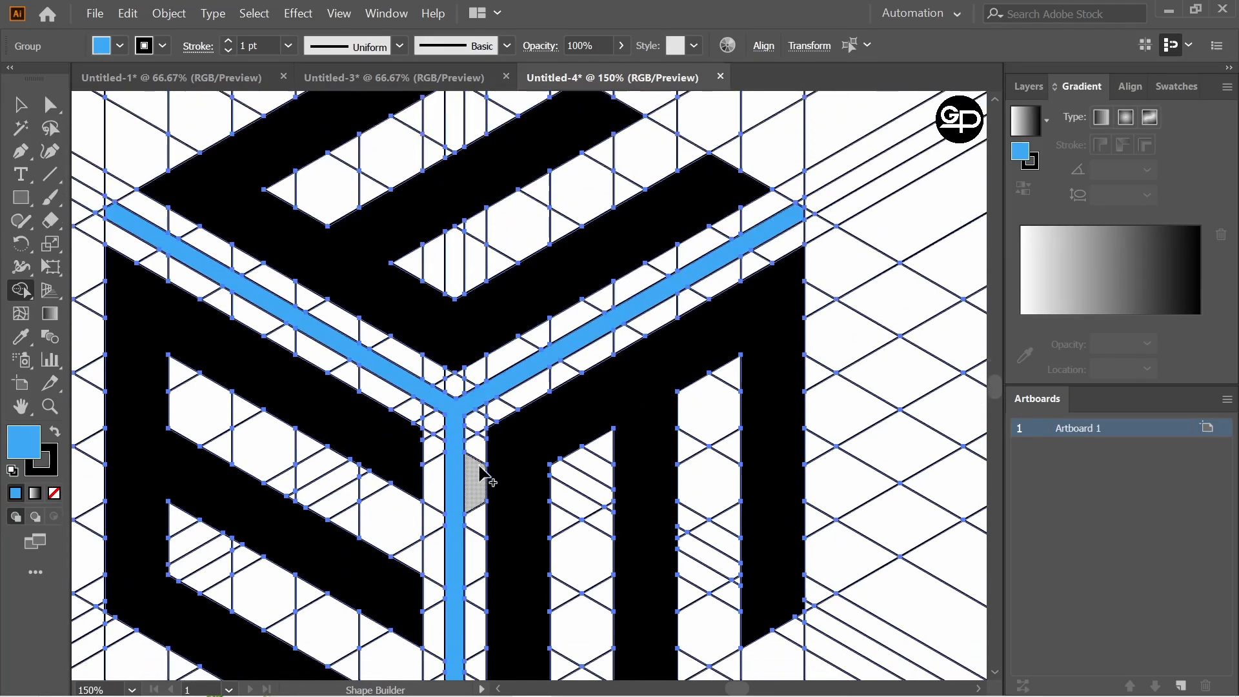
{"action": "key", "text": "ctrl+0"}
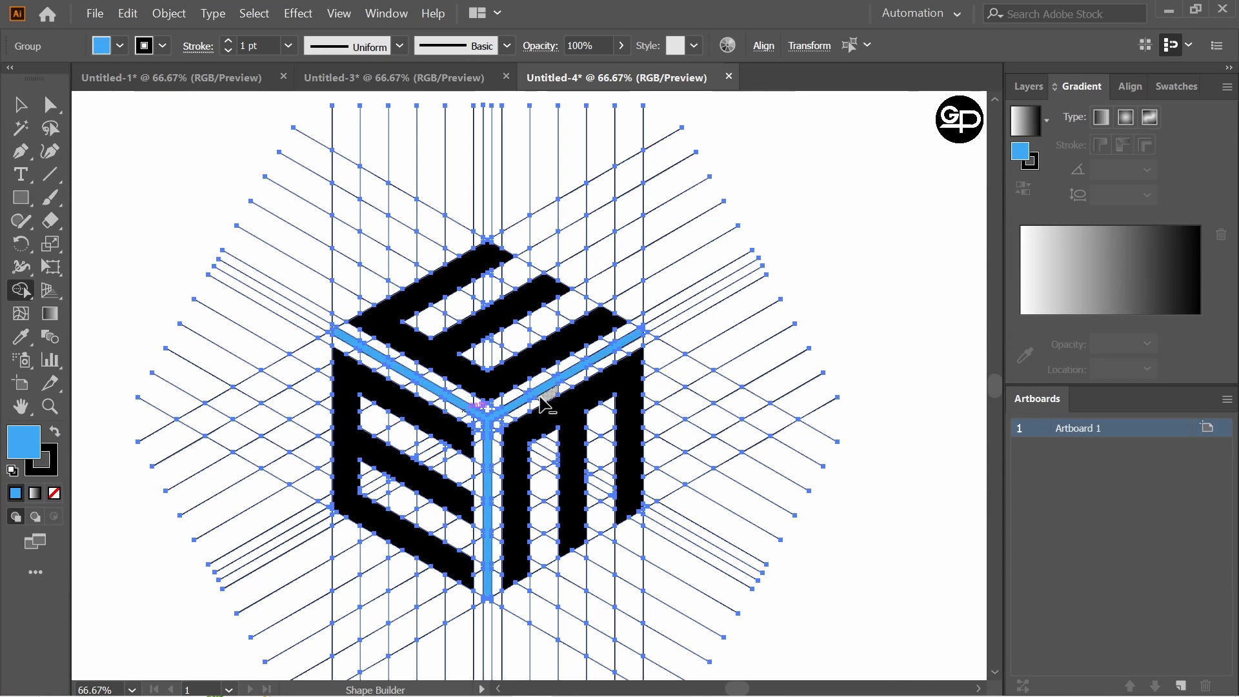
{"action": "left_click_drag", "start_coordinate": [486, 464], "coordinate": [488, 431]}
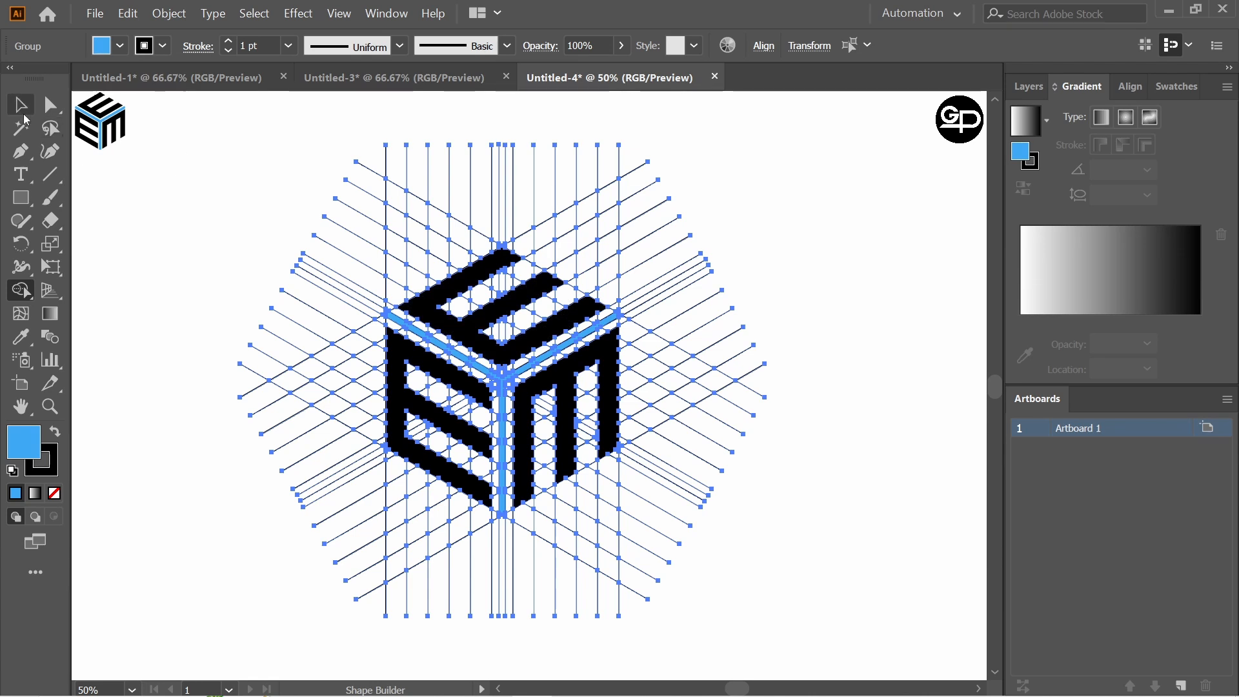
Select the three black letters and the light blue Y together and cut them out of the line grid.
{"action": "left_click", "coordinate": [24, 114]}
{"action": "left_click", "coordinate": [146, 222]}
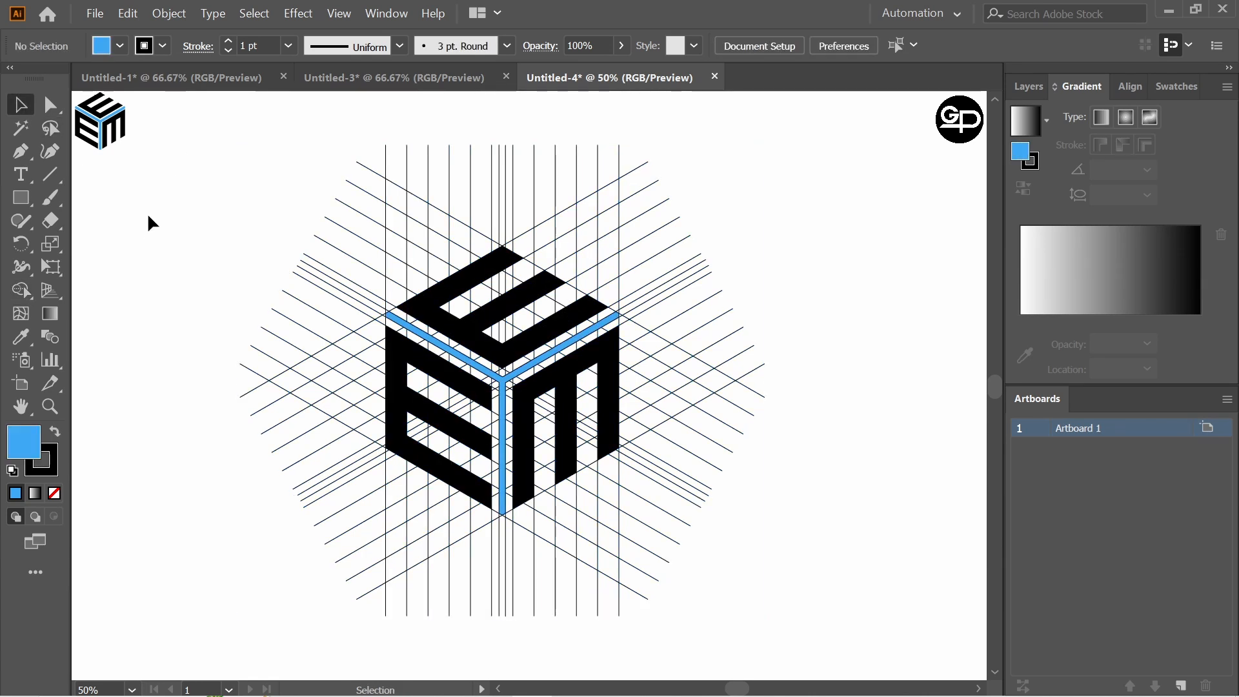
{"action": "left_click", "coordinate": [496, 357]}
{"action": "left_click", "coordinate": [506, 390], "text": "shift"}
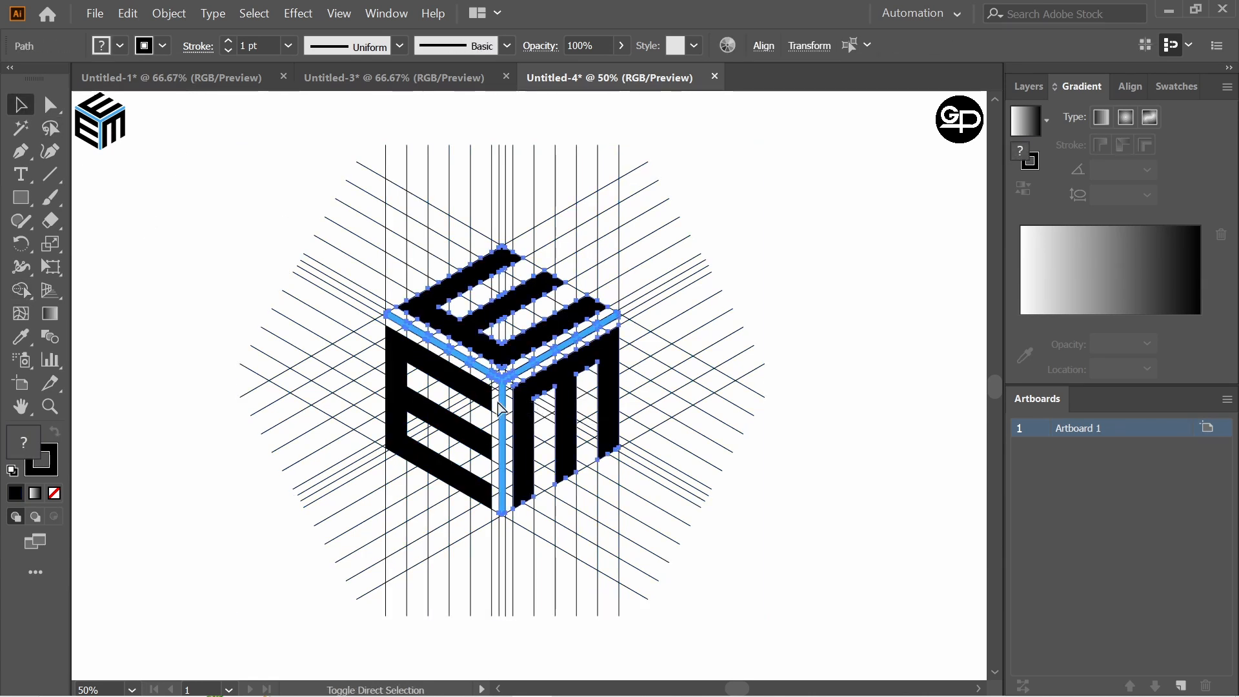
{"action": "left_click", "coordinate": [474, 395], "text": "shift"}
{"action": "key", "text": "Delete"}
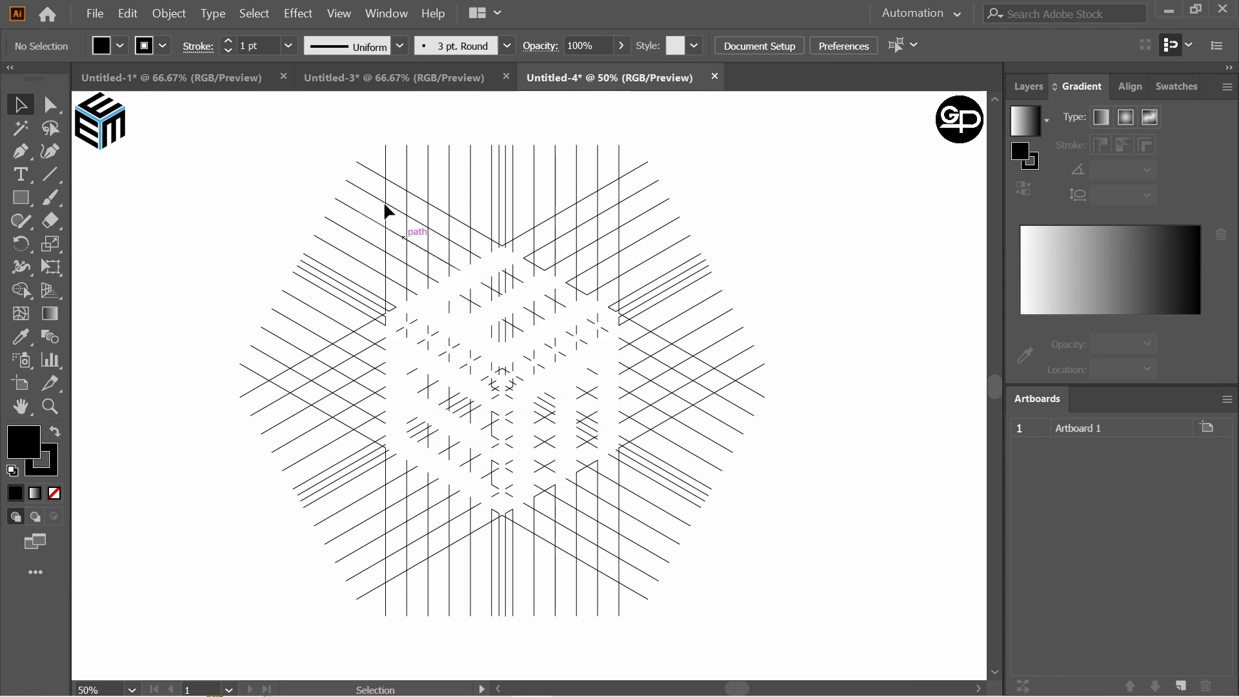
Delete all the leftover grid lines and paste the cut logo shapes back onto the empty artboard.
{"action": "key", "text": "ctrl+a"}
{"action": "key", "text": "Delete"}
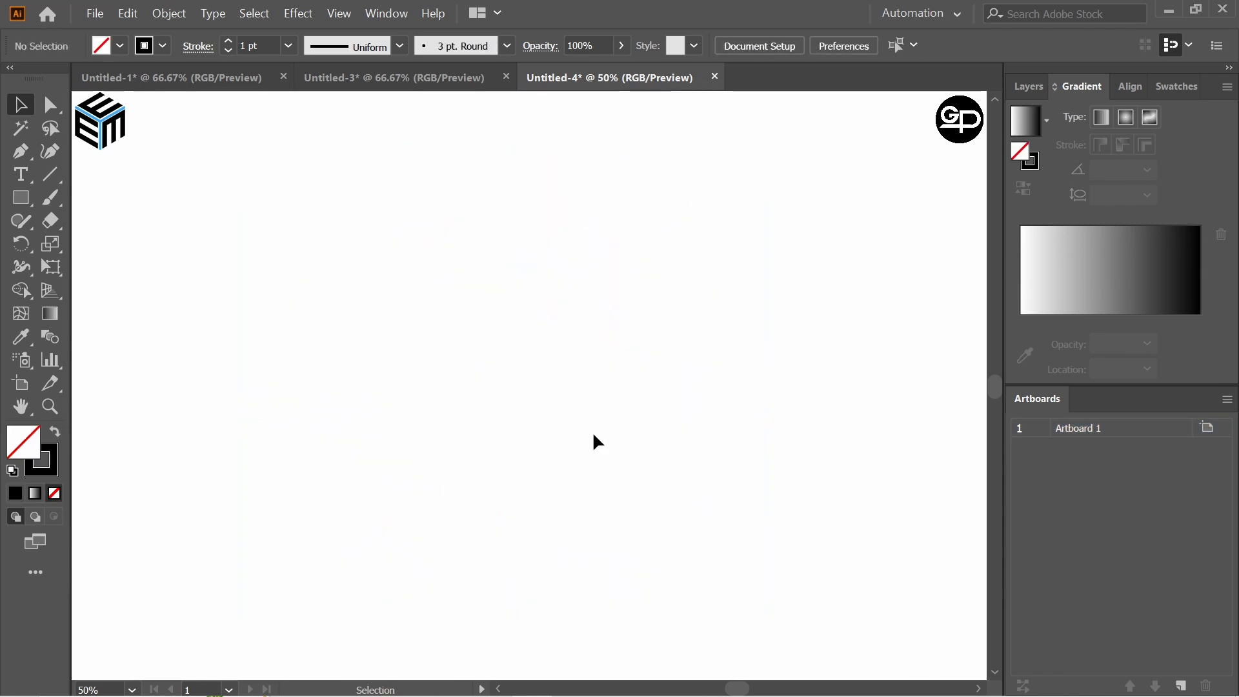
{"action": "key", "text": "ctrl+z"}
{"action": "key", "text": "ctrl+z"}
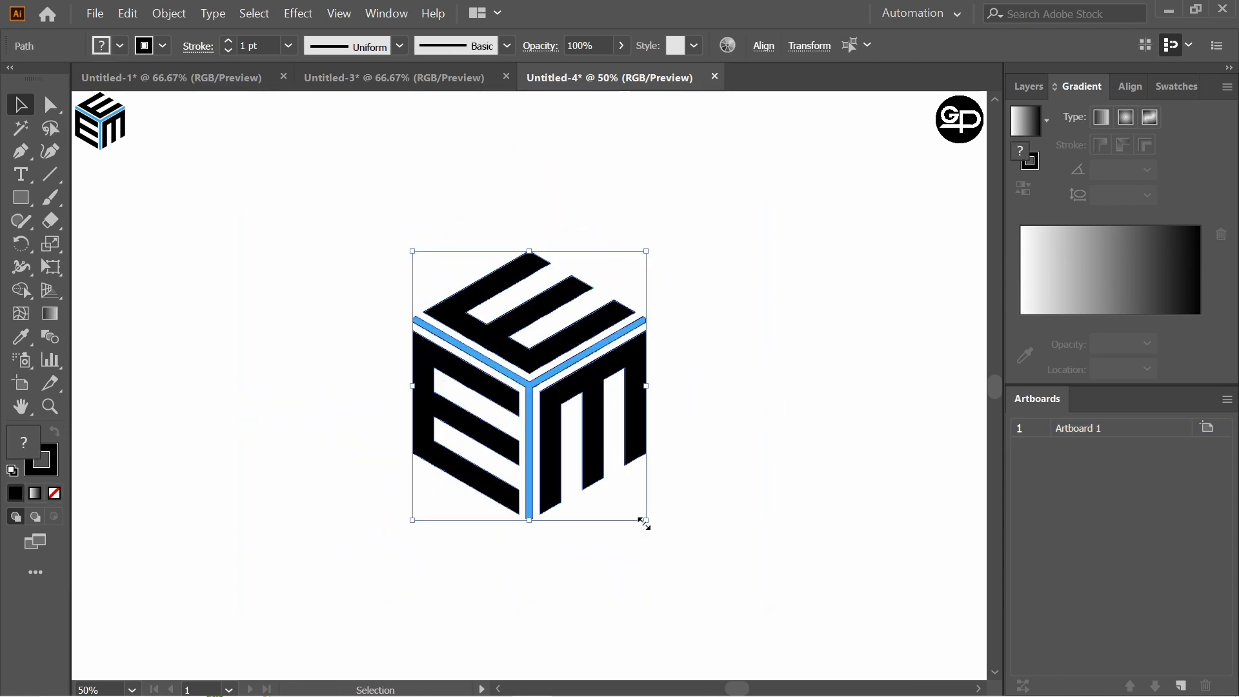
Enlarge the whole logo proportionally about its centre and move it slightly upward on the artboard.
{"action": "left_click_drag", "start_coordinate": [672, 532], "coordinate": [736, 606]}
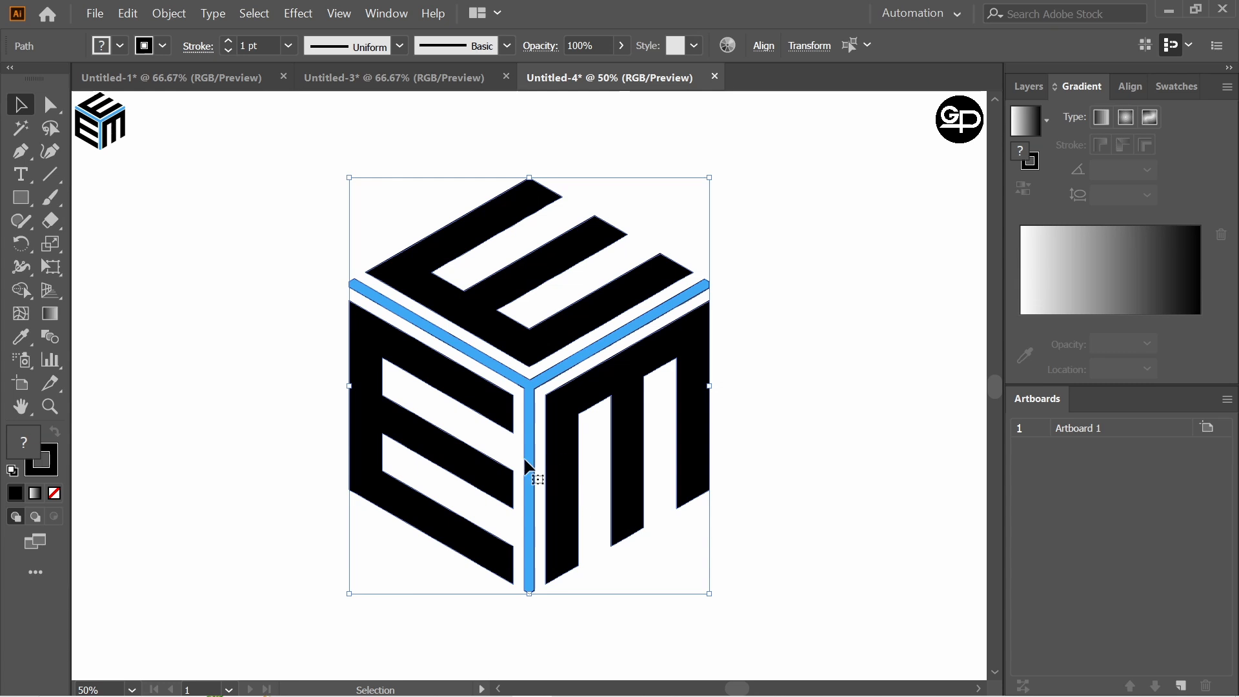
{"action": "left_click_drag", "start_coordinate": [524, 460], "coordinate": [519, 446]}
{"action": "left_click", "coordinate": [839, 419]}
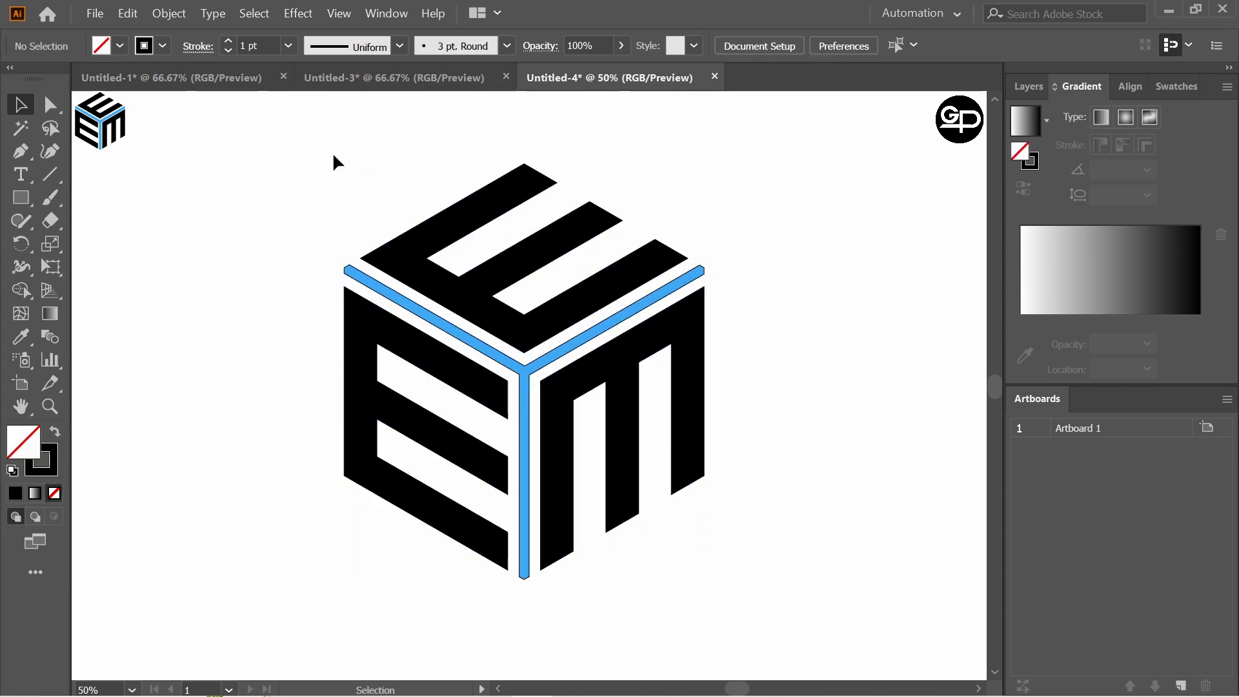
Group all the logo shapes and set their stroke to None.
{"action": "key", "text": "ctrl+a"}
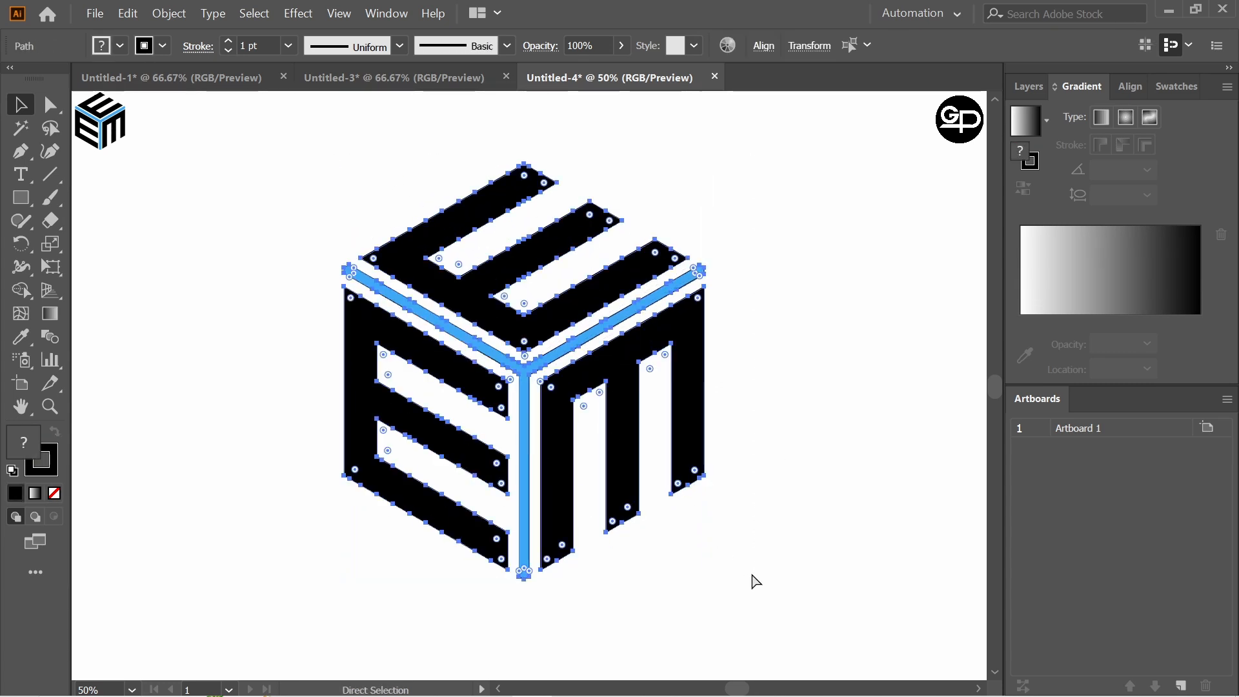
{"action": "left_click", "coordinate": [165, 45]}
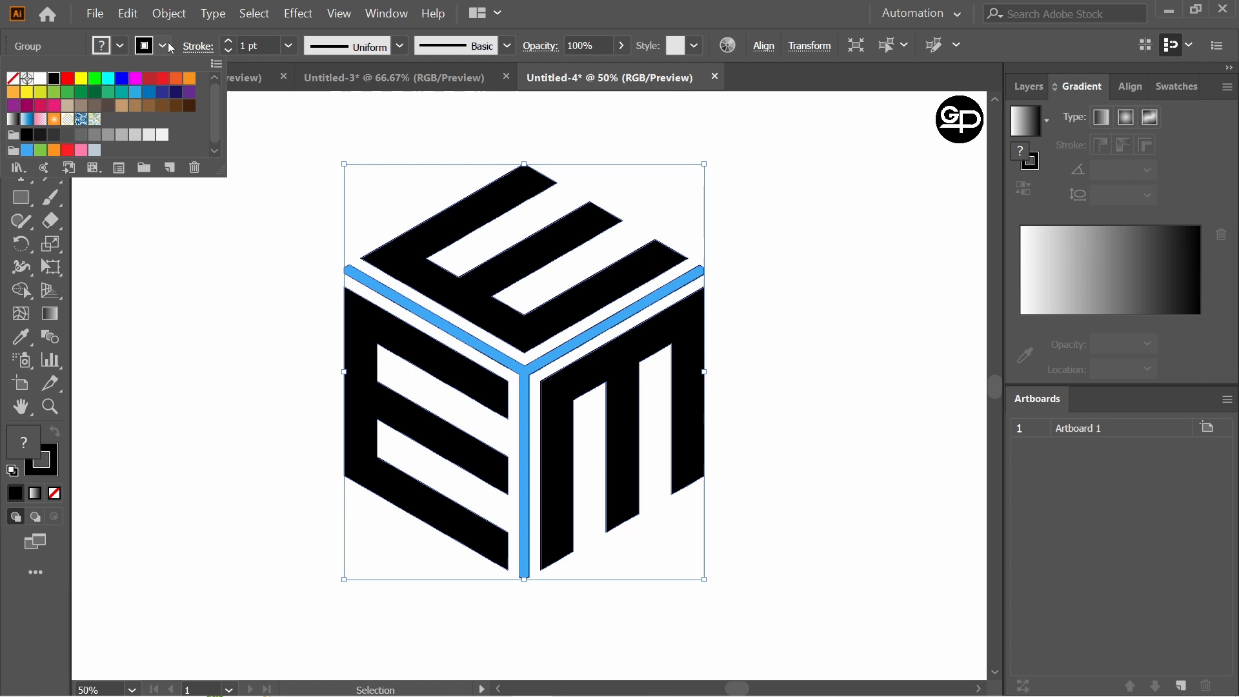
{"action": "left_click", "coordinate": [13, 80]}
{"action": "left_click", "coordinate": [227, 235]}
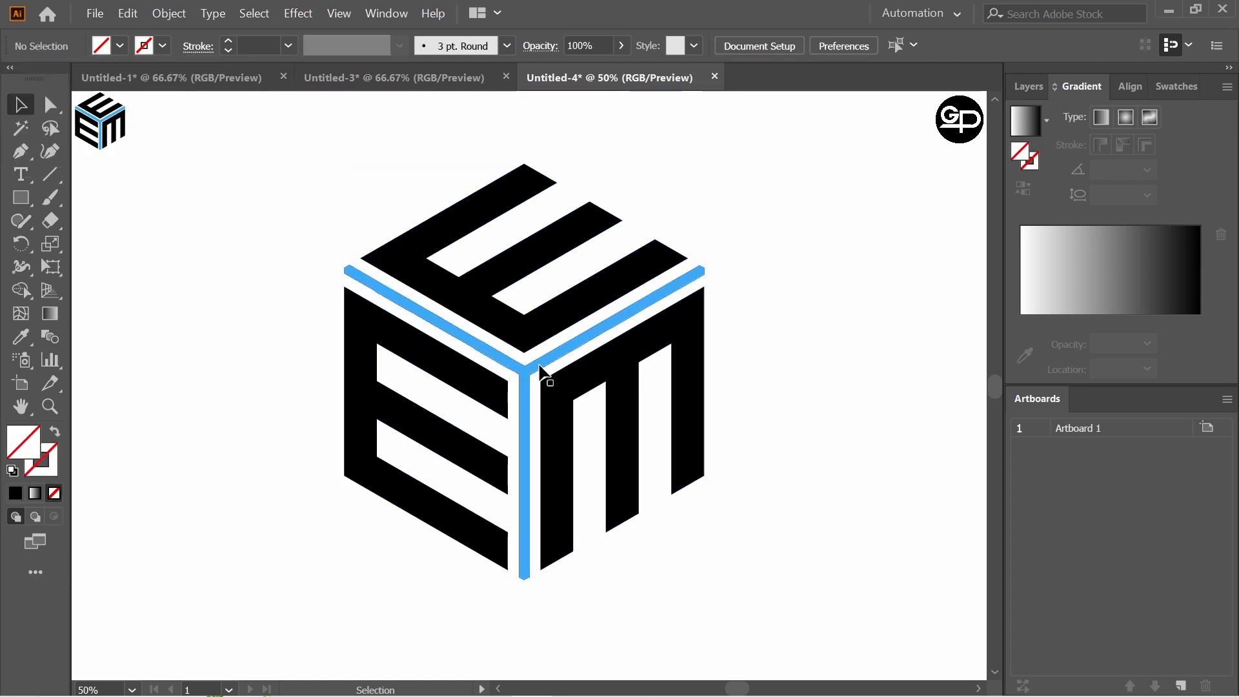
Scale the logo group down proportionally about its centre to about 537 by 620 px and deselect it.
{"action": "left_click", "coordinate": [672, 457]}
{"action": "left_click_drag", "start_coordinate": [705, 577], "coordinate": [695, 562]}
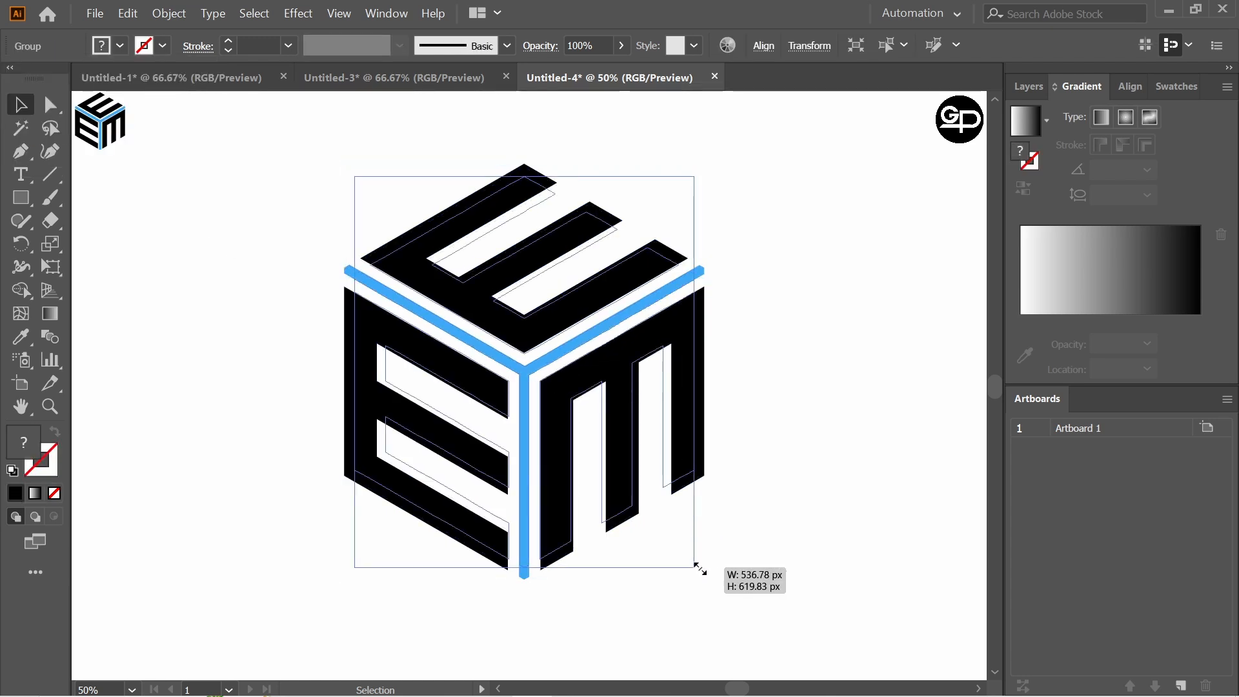
{"action": "key", "text": "a"}
{"action": "key", "text": "v"}
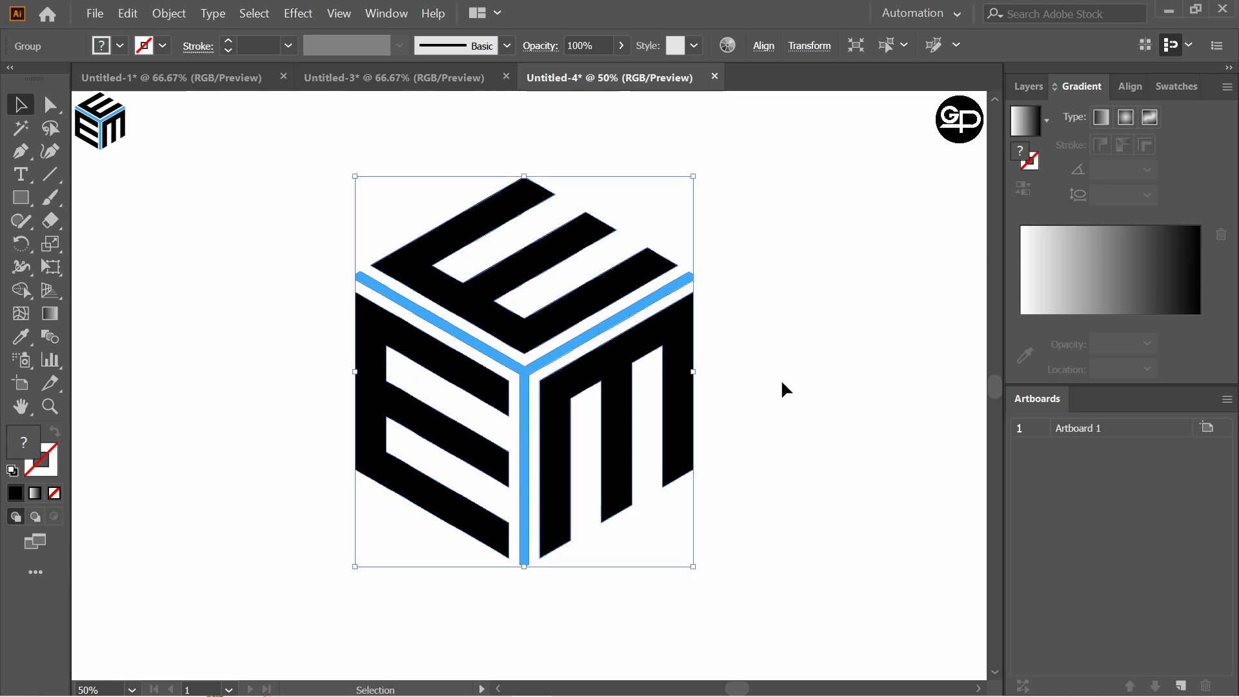
{"action": "left_click", "coordinate": [781, 378]}
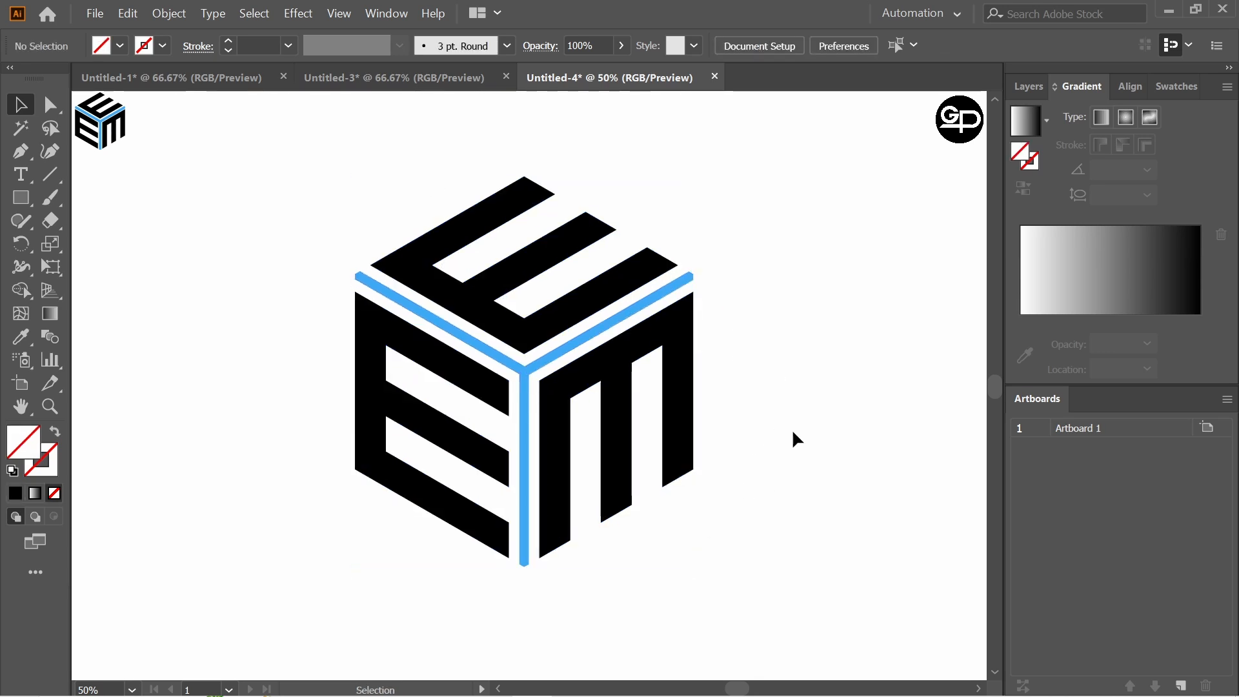